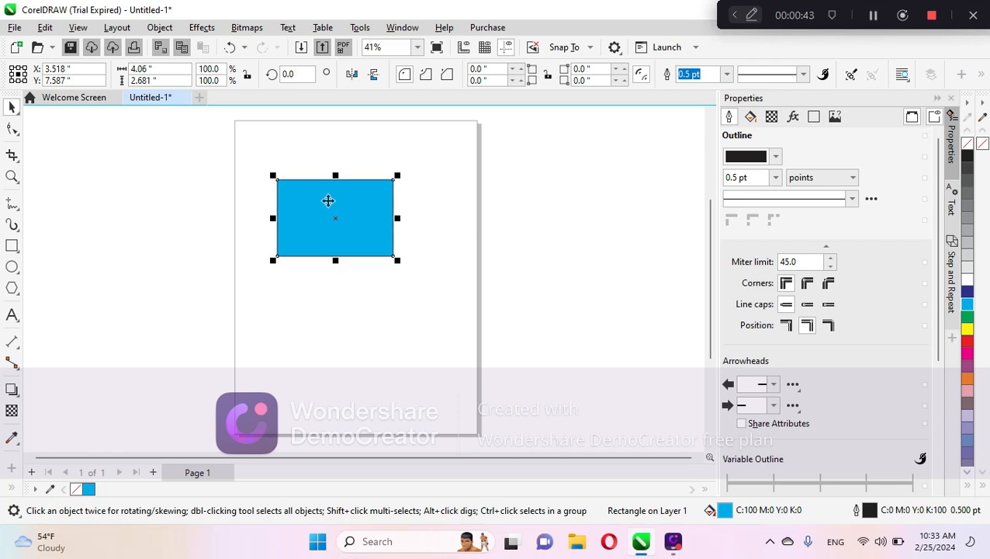
- Round all corners of the blue rectangle fully with the Shape tool and return them to square
{"action": "left_click", "coordinate": [19, 135]}
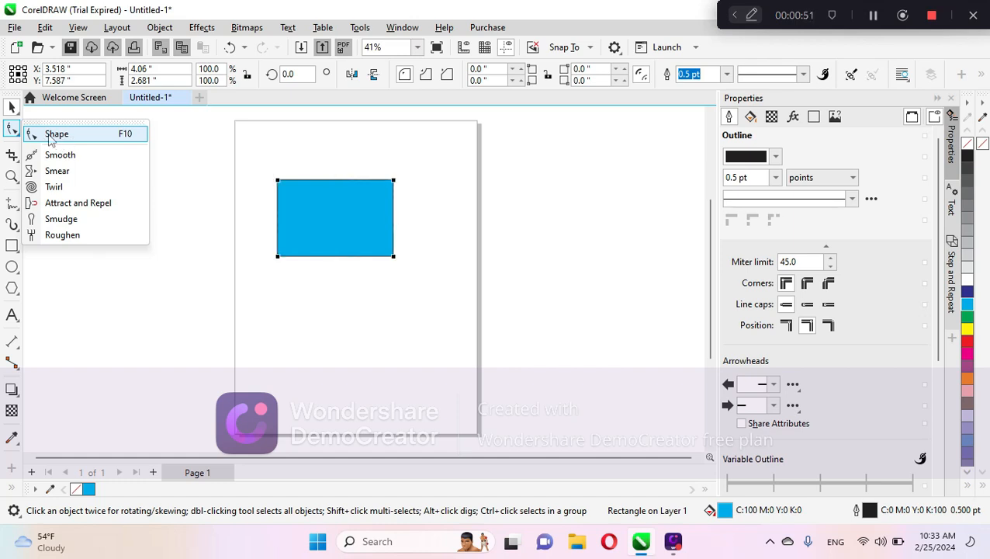
{"action": "left_click", "coordinate": [51, 137]}
{"action": "left_click_drag", "start_coordinate": [291, 190], "coordinate": [298, 194]}
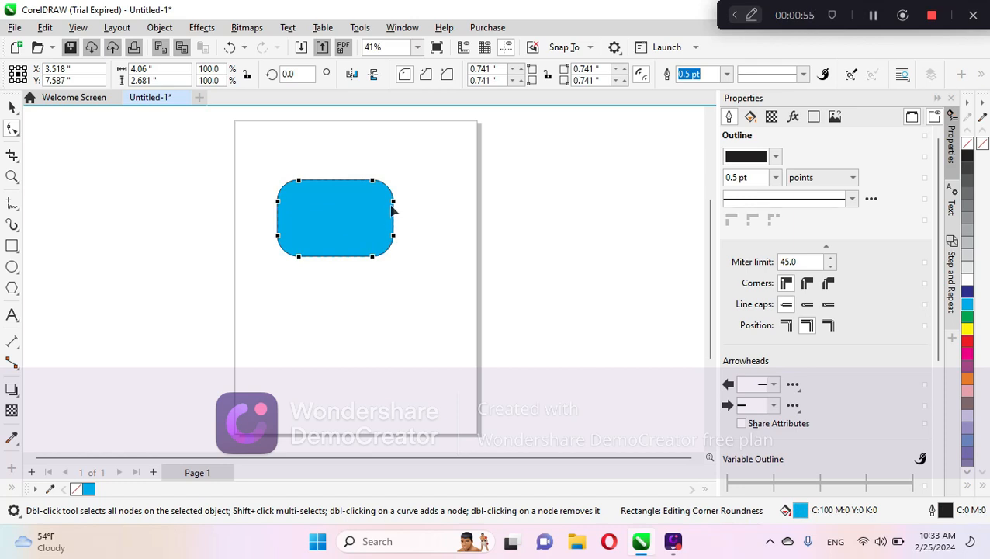
{"action": "left_click_drag", "start_coordinate": [365, 220], "coordinate": [350, 226]}
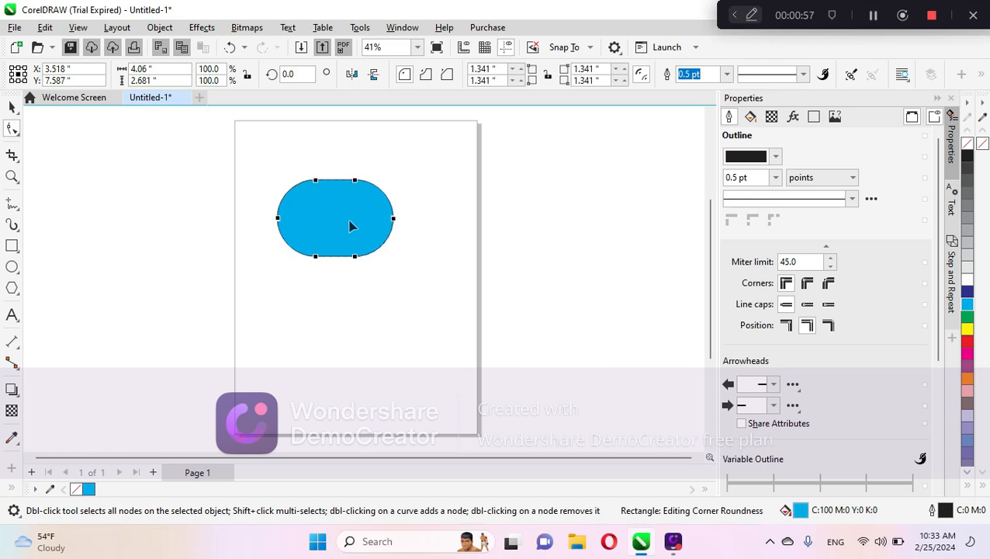
{"action": "left_click_drag", "start_coordinate": [355, 183], "coordinate": [383, 146]}
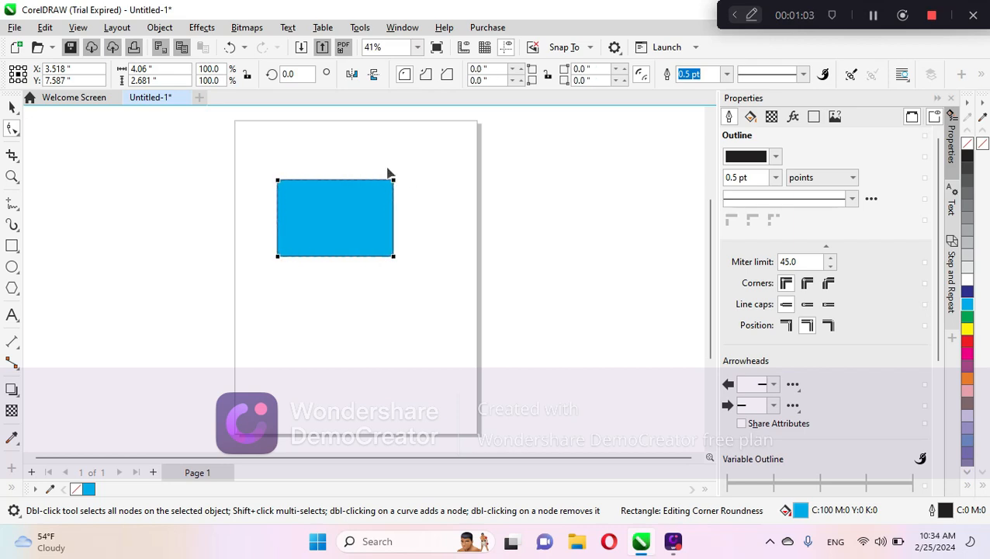
- Soften the blue rectangle's upper-left corner and adjoining top edge with the Smooth tool
{"action": "left_click", "coordinate": [19, 133]}
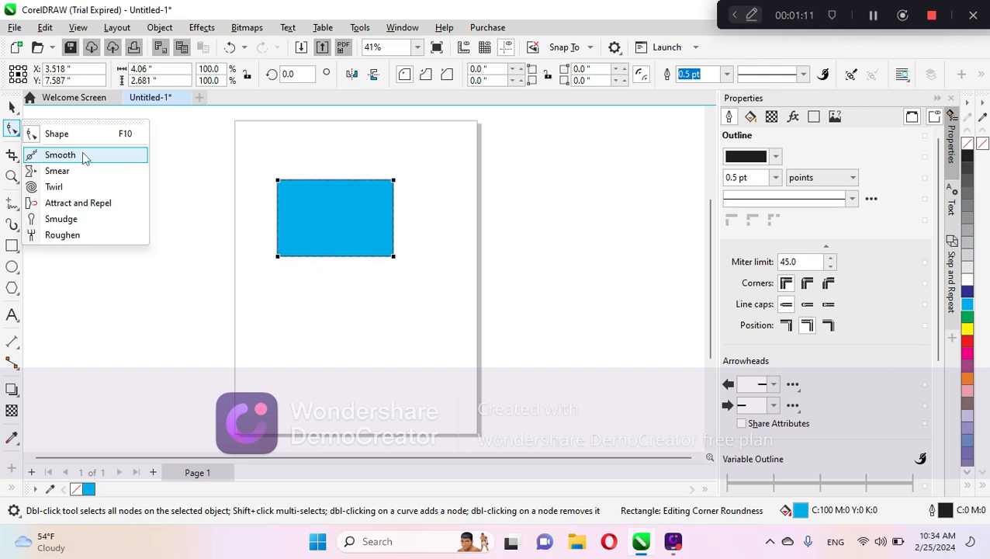
{"action": "left_click", "coordinate": [60, 154]}
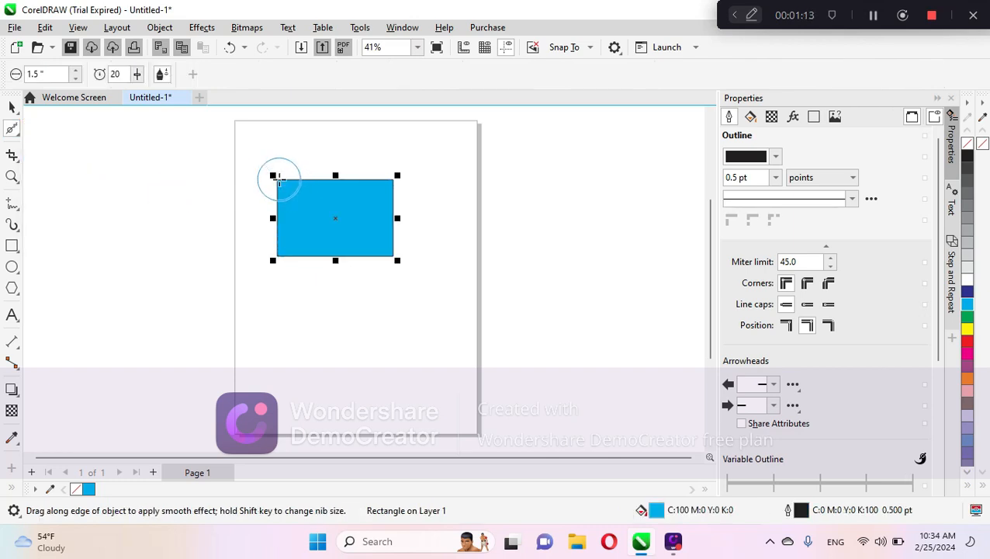
{"action": "left_click_drag", "start_coordinate": [278, 178], "coordinate": [305, 185]}
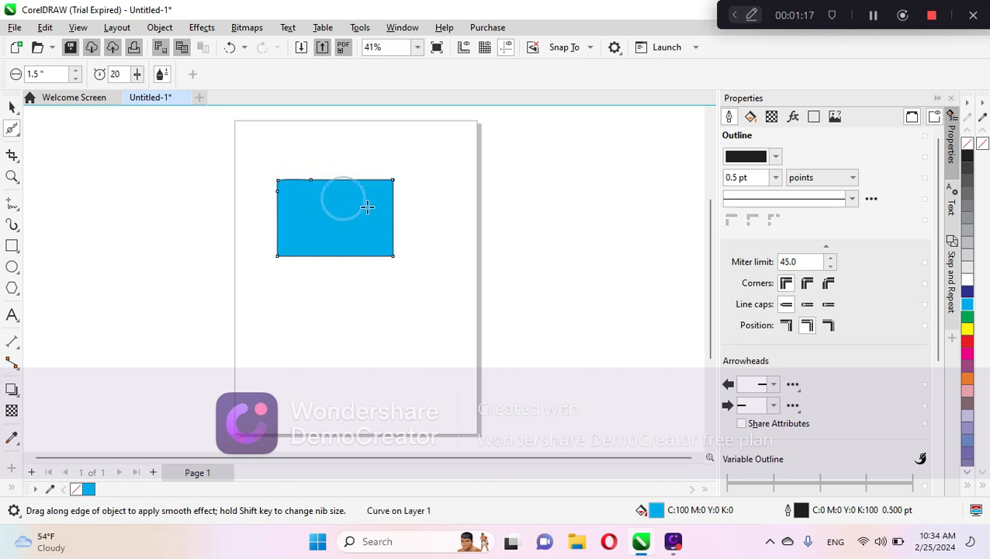
{"action": "mouse_move", "coordinate": [310, 181]}
{"action": "left_mouse_down"}
{"action": "mouse_move", "coordinate": [310, 201]}
{"action": "mouse_move", "coordinate": [288, 181]}
{"action": "mouse_move", "coordinate": [348, 193]}
{"action": "left_mouse_up"}
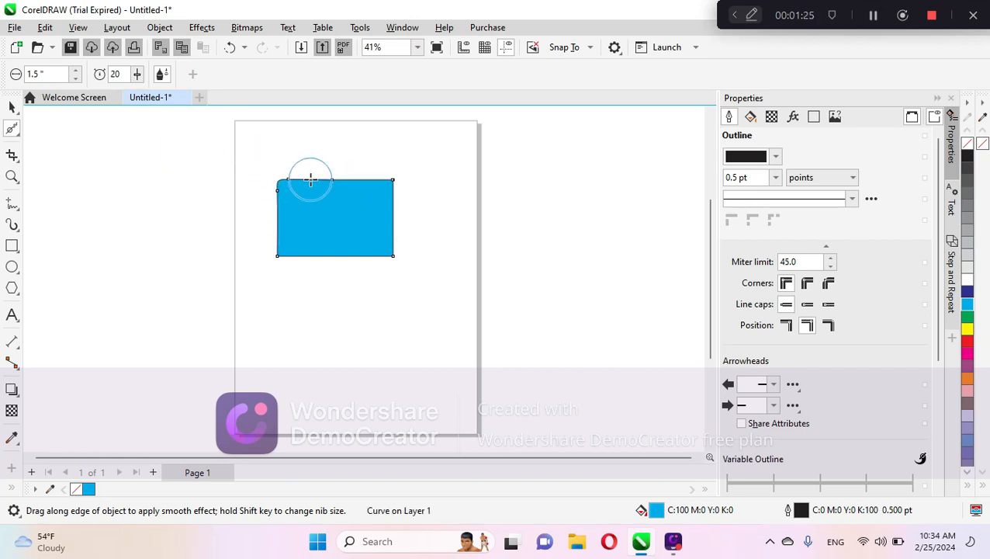
{"action": "scroll", "coordinate": [310, 180], "scroll_direction": "up", "scroll_amount": 6}
{"action": "scroll", "coordinate": [310, 180], "scroll_direction": "down", "scroll_amount": 4}
{"action": "scroll", "coordinate": [310, 180], "scroll_direction": "up", "scroll_amount": 1}
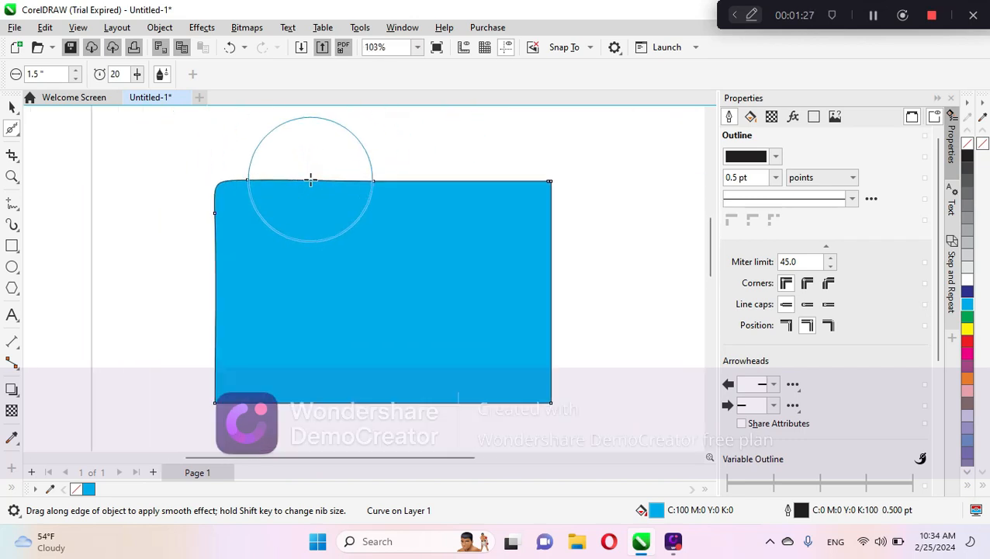
{"action": "scroll", "coordinate": [310, 180], "scroll_direction": "up", "scroll_amount": 2}
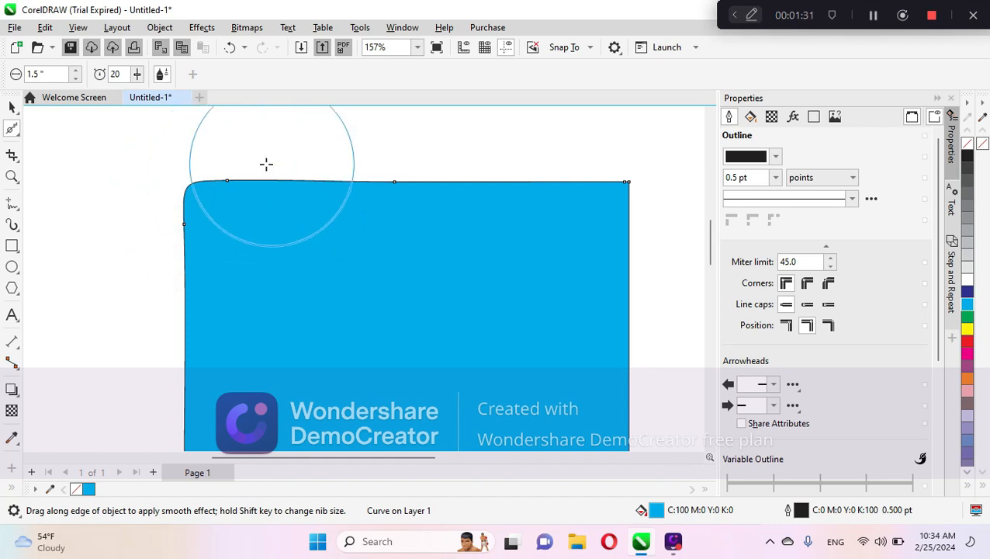
{"action": "scroll", "coordinate": [280, 196], "scroll_direction": "down", "scroll_amount": 4}
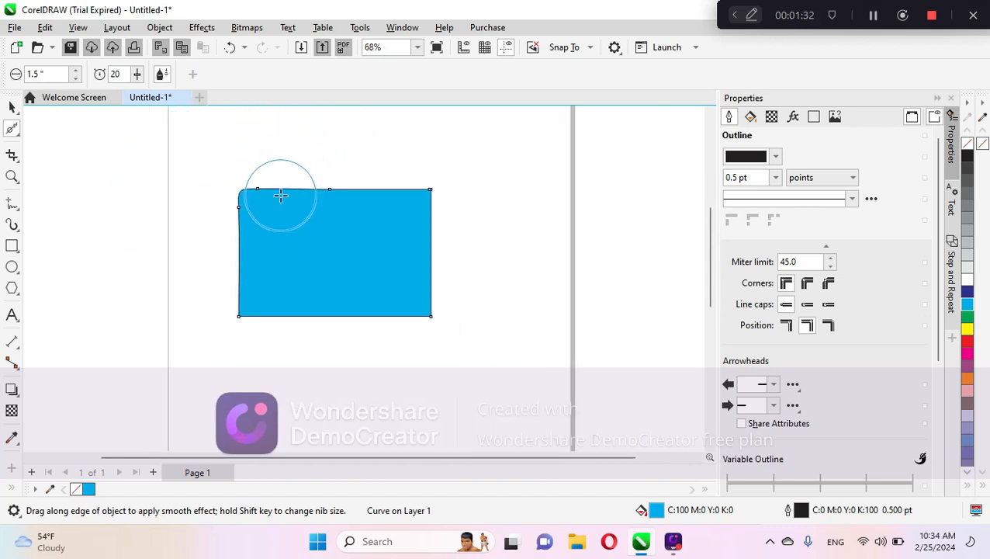
{"action": "scroll", "coordinate": [281, 195], "scroll_direction": "down", "scroll_amount": 1}
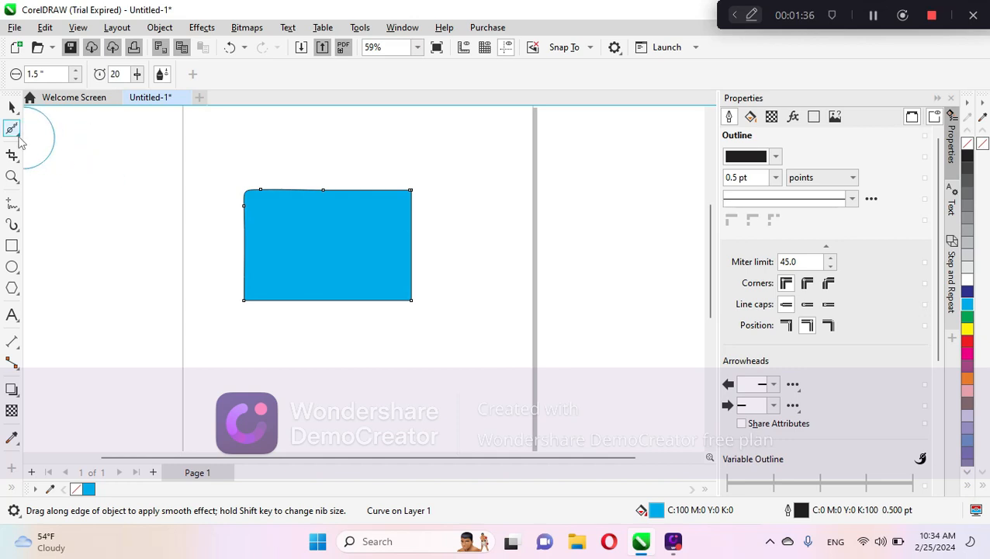
- Distort the blue shape's top edge into waves up to its upper-right corner with the Smear tool
{"action": "left_click", "coordinate": [18, 134]}
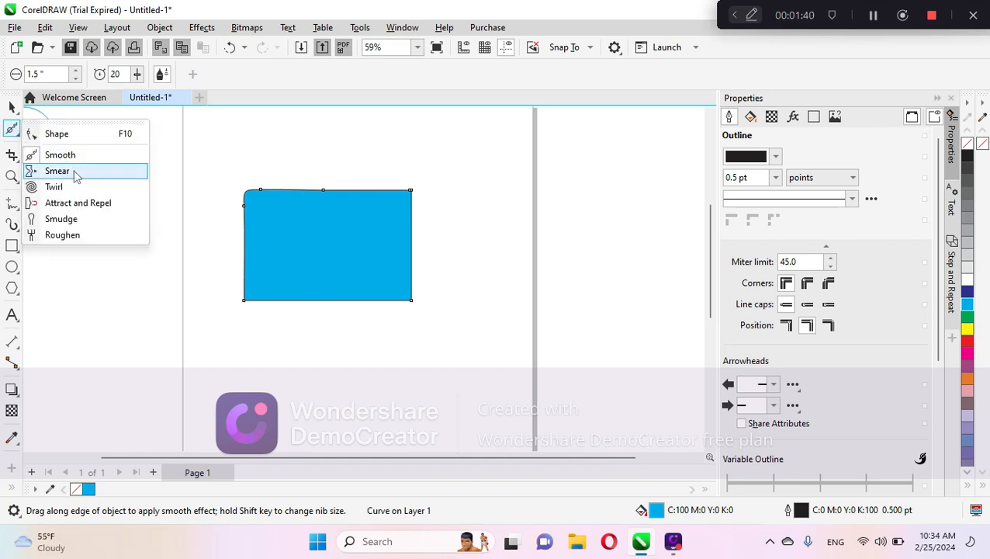
{"action": "left_click", "coordinate": [75, 170]}
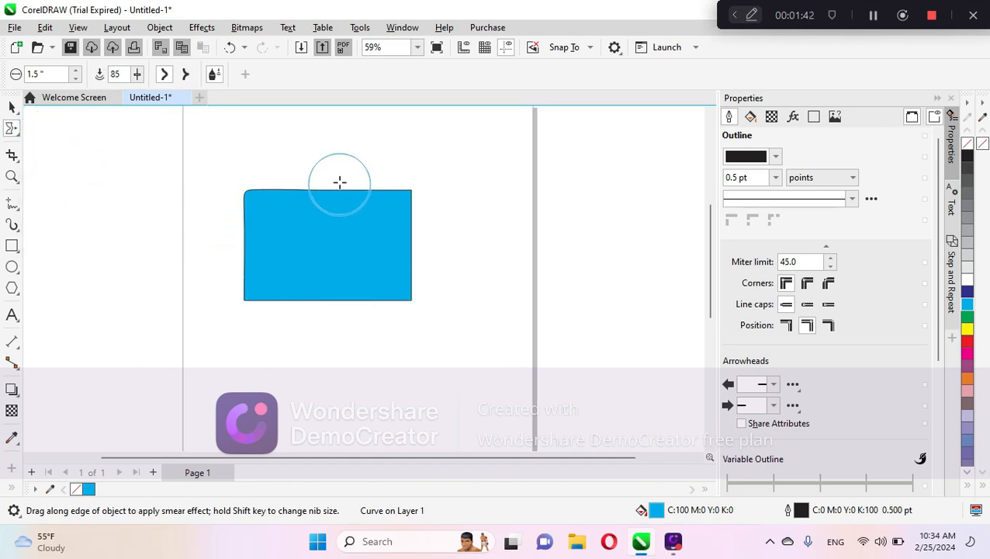
{"action": "mouse_move", "coordinate": [312, 188]}
{"action": "left_mouse_down"}
{"action": "mouse_move", "coordinate": [393, 203]}
{"action": "mouse_move", "coordinate": [406, 196]}
{"action": "left_mouse_up"}
{"action": "scroll", "coordinate": [407, 196], "scroll_direction": "up", "scroll_amount": 3}
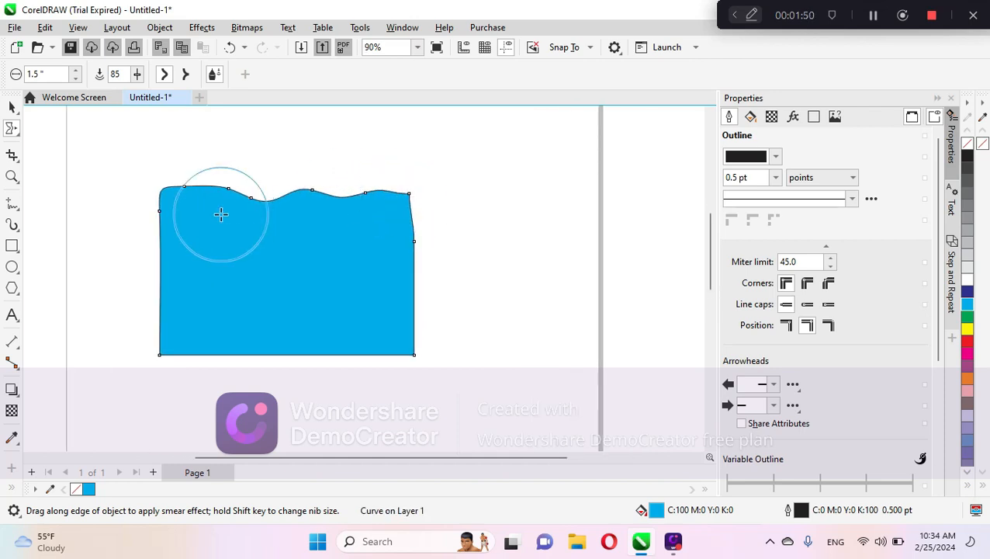
- Smear the blue shape's left, bottom and right edges inward so its whole outline is wavy
{"action": "left_click_drag", "start_coordinate": [159, 206], "coordinate": [171, 218]}
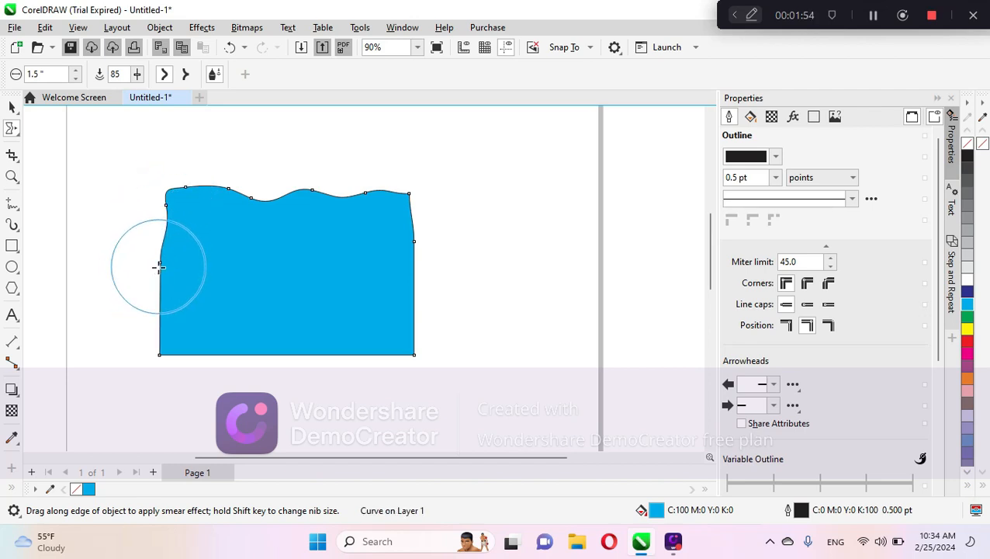
{"action": "left_click_drag", "start_coordinate": [157, 265], "coordinate": [183, 260]}
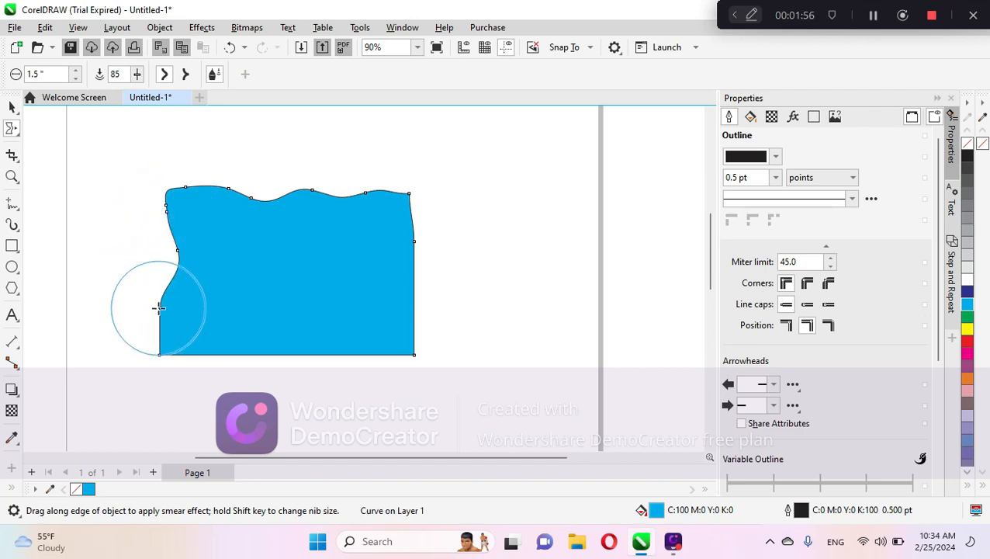
{"action": "left_click_drag", "start_coordinate": [158, 307], "coordinate": [177, 305]}
{"action": "left_click_drag", "start_coordinate": [160, 357], "coordinate": [237, 337]}
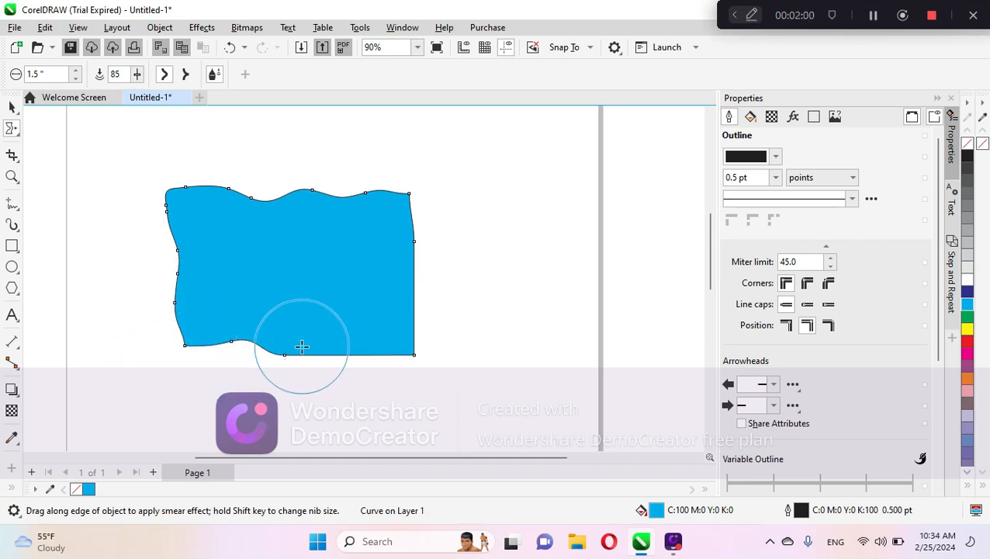
{"action": "left_click_drag", "start_coordinate": [329, 354], "coordinate": [329, 336]}
{"action": "left_click_drag", "start_coordinate": [413, 356], "coordinate": [413, 284]}
{"action": "left_click_drag", "start_coordinate": [413, 245], "coordinate": [397, 256]}
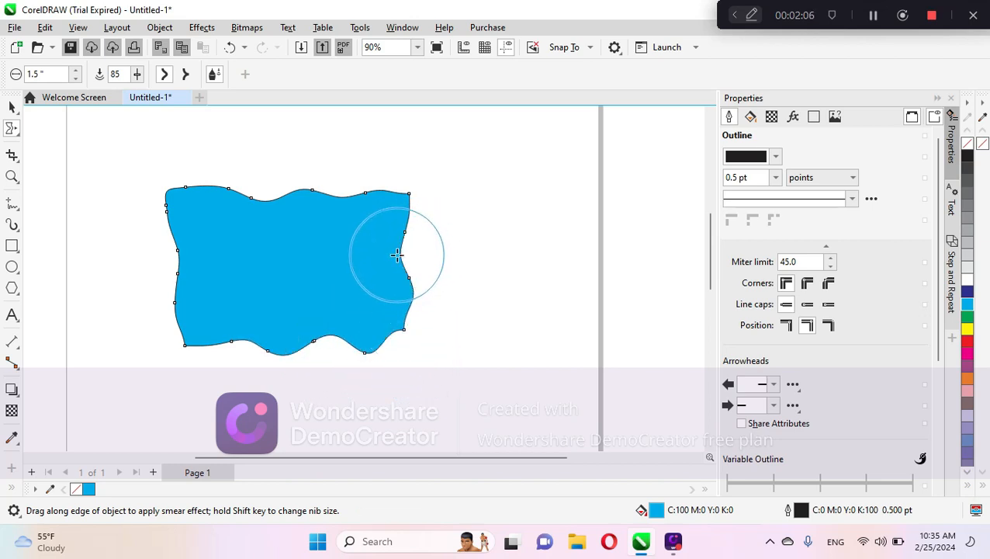
- Draw a rectangle about 7.09 by 3.66 inches below the blue shape and fill it with yellow
{"action": "scroll", "coordinate": [397, 255], "scroll_direction": "down", "scroll_amount": 3}
{"action": "scroll", "coordinate": [397, 255], "scroll_direction": "up", "scroll_amount": 1}
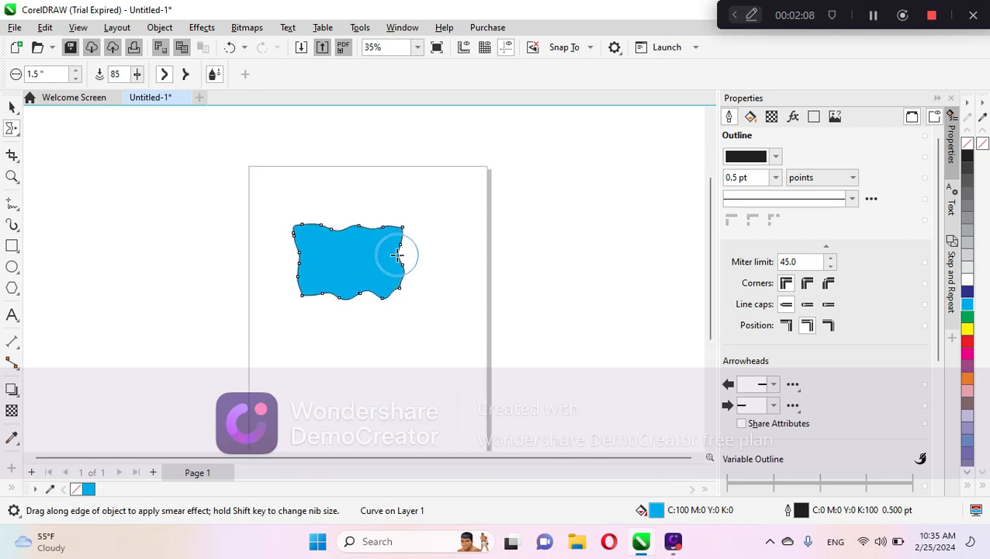
{"action": "left_click", "coordinate": [12, 247]}
{"action": "left_click_drag", "start_coordinate": [261, 340], "coordinate": [463, 446]}
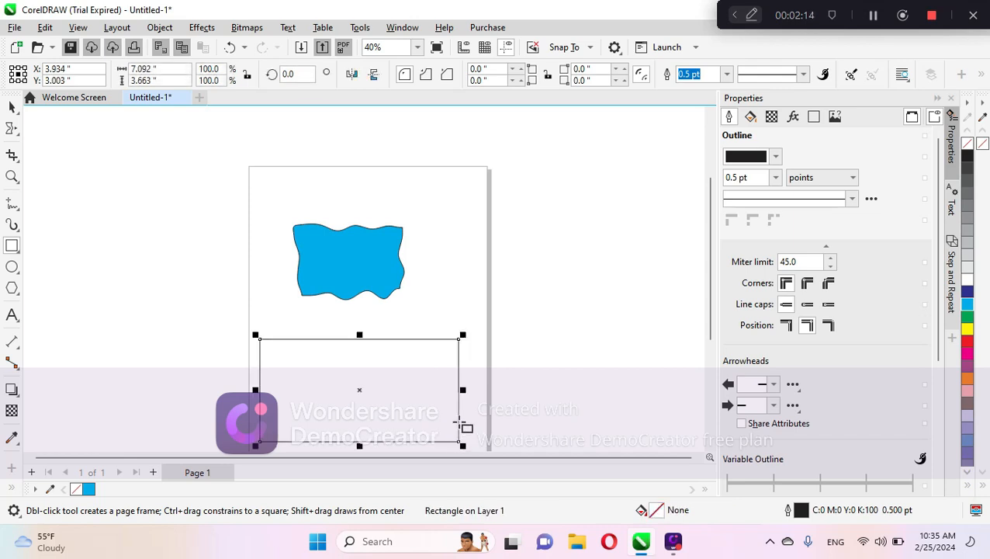
{"action": "left_click_drag", "start_coordinate": [711, 306], "coordinate": [717, 336]}
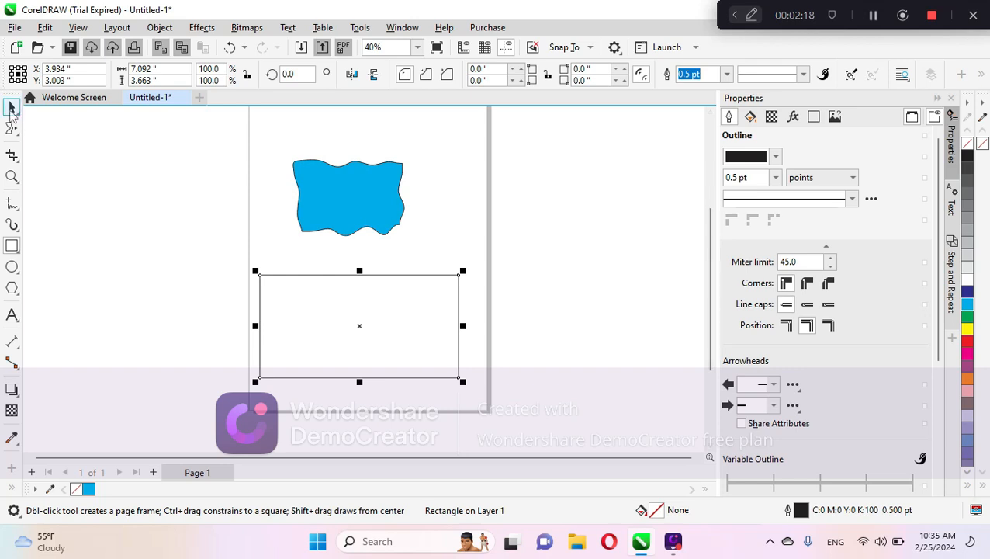
{"action": "left_click", "coordinate": [12, 109]}
{"action": "left_click", "coordinate": [967, 330]}
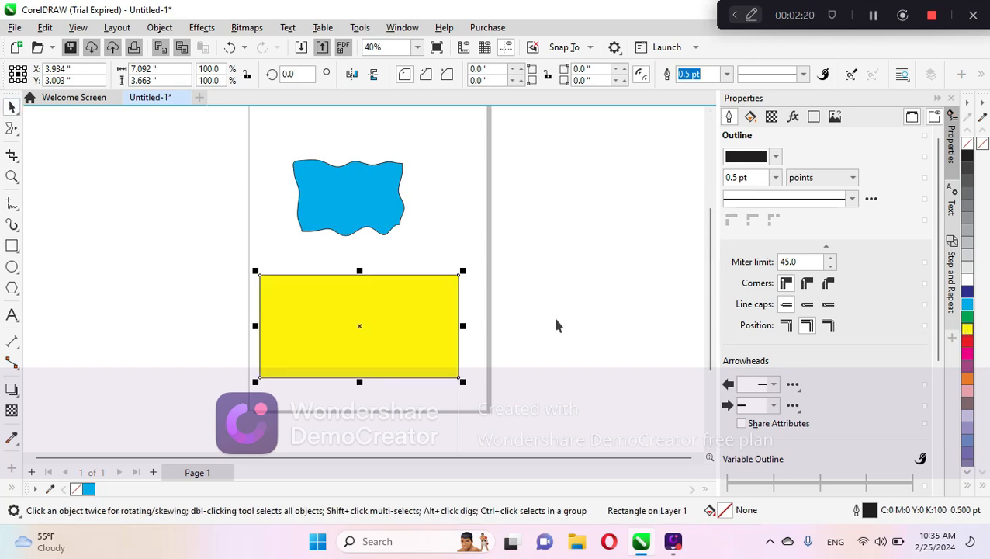
- Swirl the middle of the yellow rectangle's top edge and both of its upper corners with the Twirl tool
{"action": "left_click", "coordinate": [13, 128]}
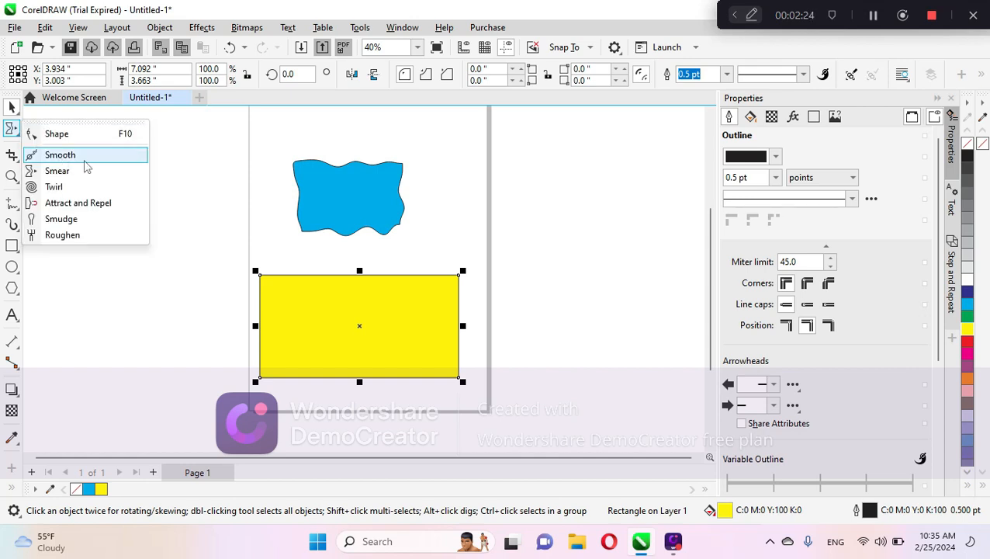
{"action": "left_click", "coordinate": [54, 187]}
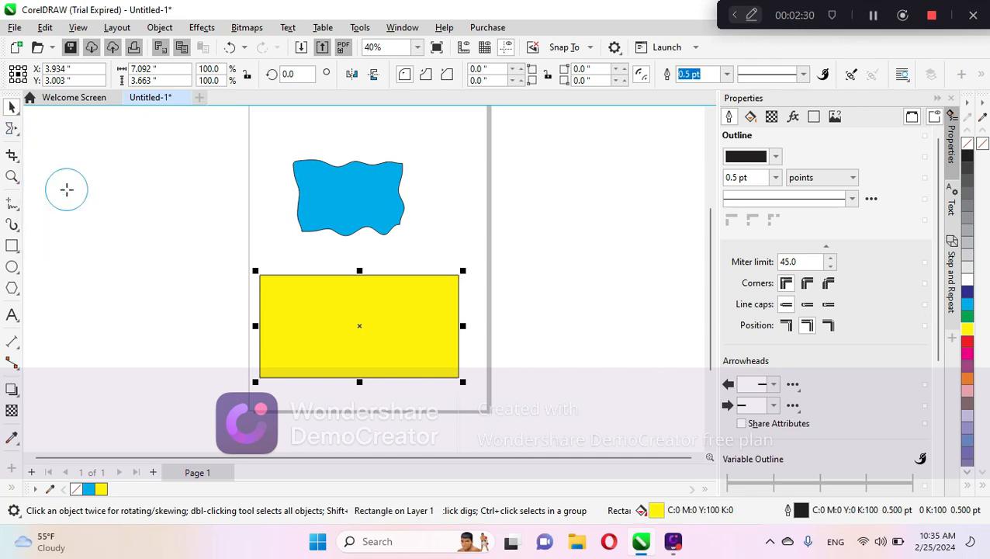
{"action": "mouse_move", "coordinate": [359, 270]}
{"action": "left_mouse_down"}
{"action": "mouse_move", "coordinate": [354, 292]}
{"action": "mouse_move", "coordinate": [303, 305]}
{"action": "mouse_move", "coordinate": [304, 331]}
{"action": "left_mouse_up"}
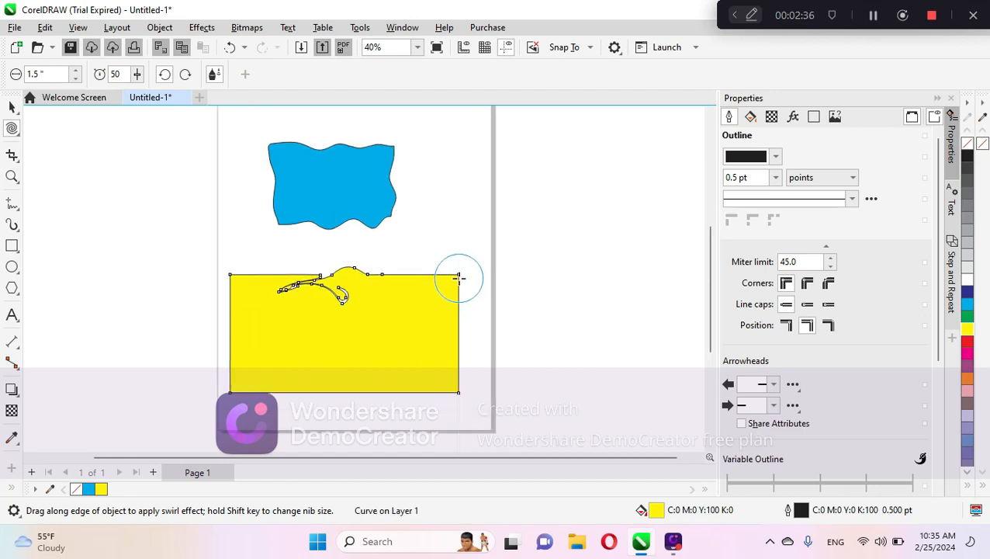
{"action": "scroll", "coordinate": [459, 276], "scroll_direction": "up", "scroll_amount": 2}
{"action": "left_click_drag", "start_coordinate": [453, 273], "coordinate": [434, 304]}
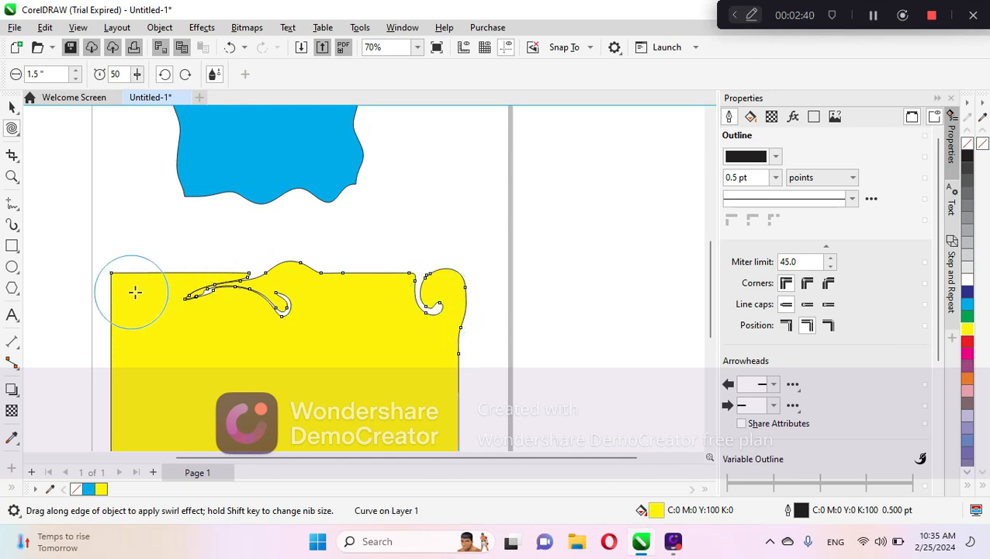
{"action": "left_click_drag", "start_coordinate": [111, 276], "coordinate": [127, 286]}
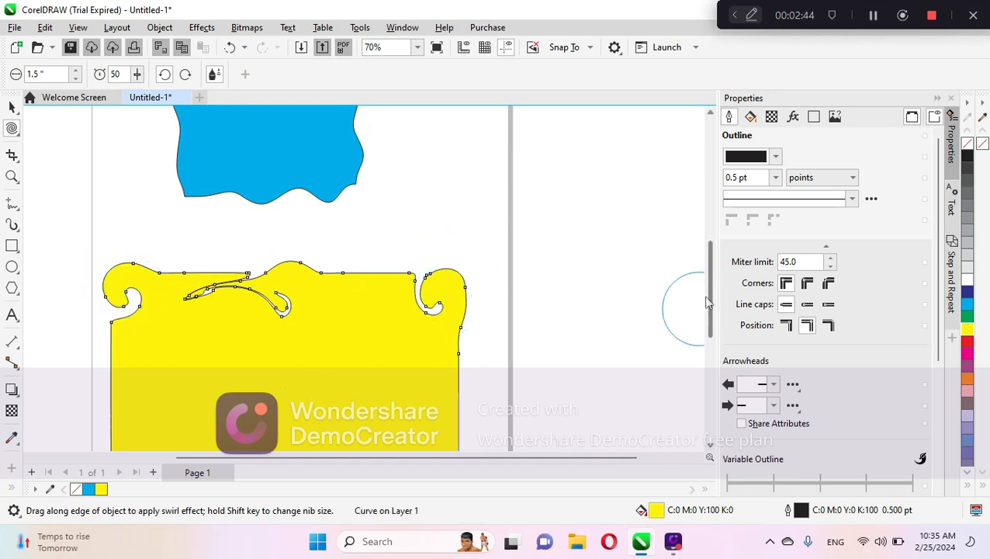
- Twirl the yellow shape's bottom edge at two points, its lower-right corner and its left edge
{"action": "scroll", "coordinate": [706, 303], "scroll_direction": "down", "scroll_amount": 3}
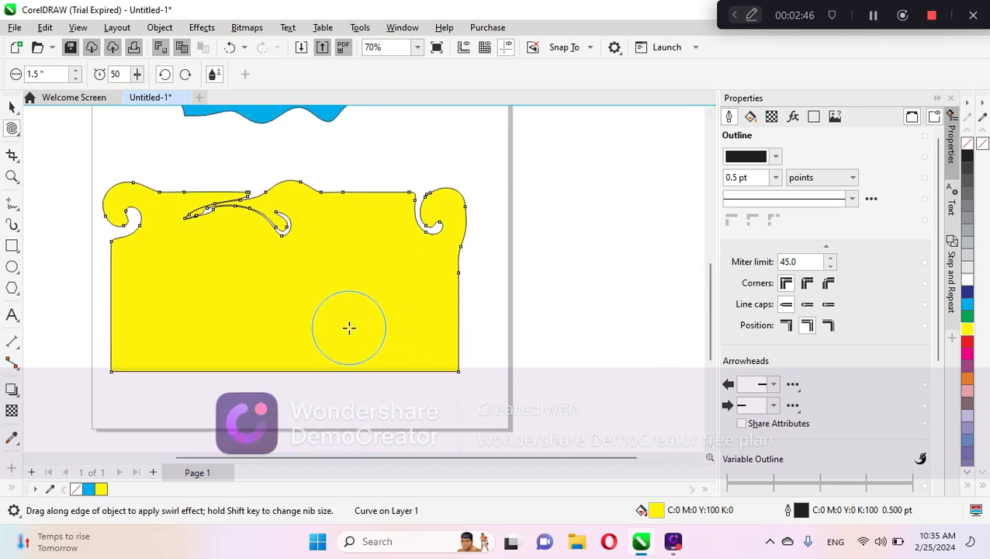
{"action": "left_click_drag", "start_coordinate": [317, 371], "coordinate": [296, 307]}
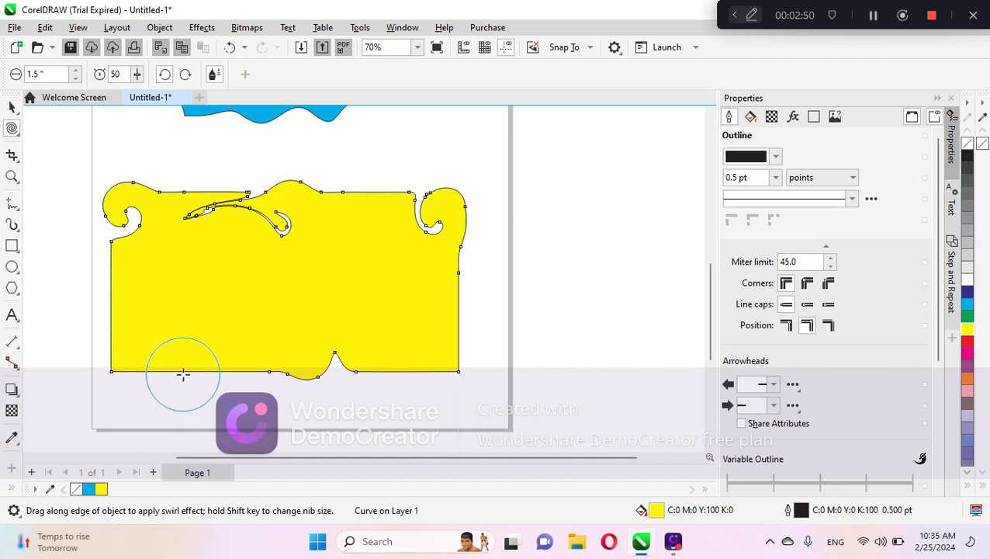
{"action": "left_click_drag", "start_coordinate": [184, 375], "coordinate": [184, 342]}
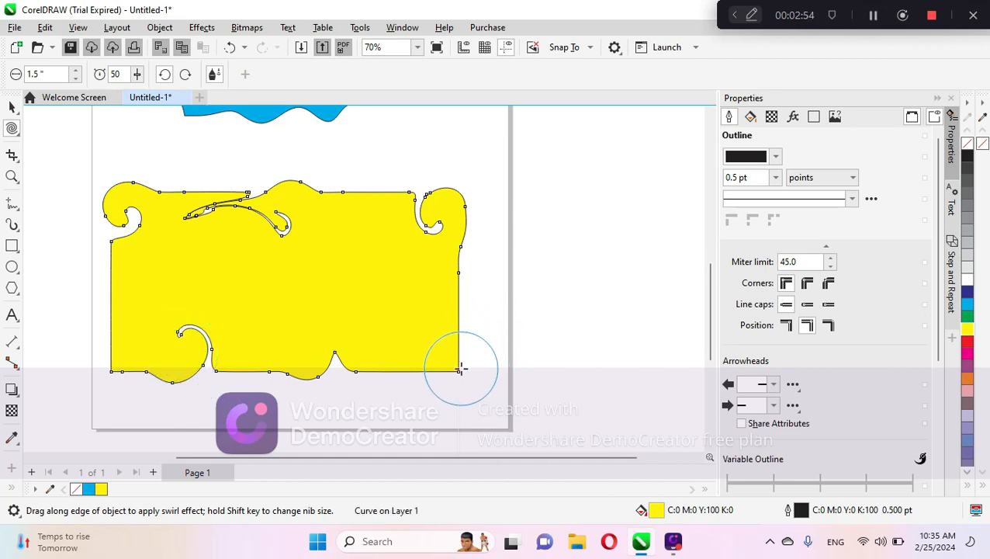
{"action": "left_click_drag", "start_coordinate": [459, 366], "coordinate": [425, 320]}
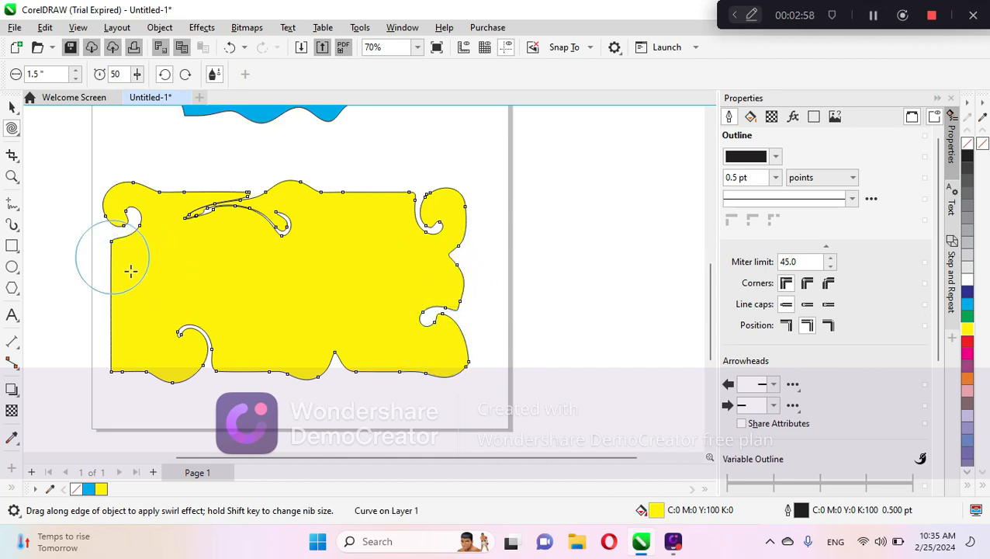
{"action": "left_click_drag", "start_coordinate": [116, 247], "coordinate": [151, 274]}
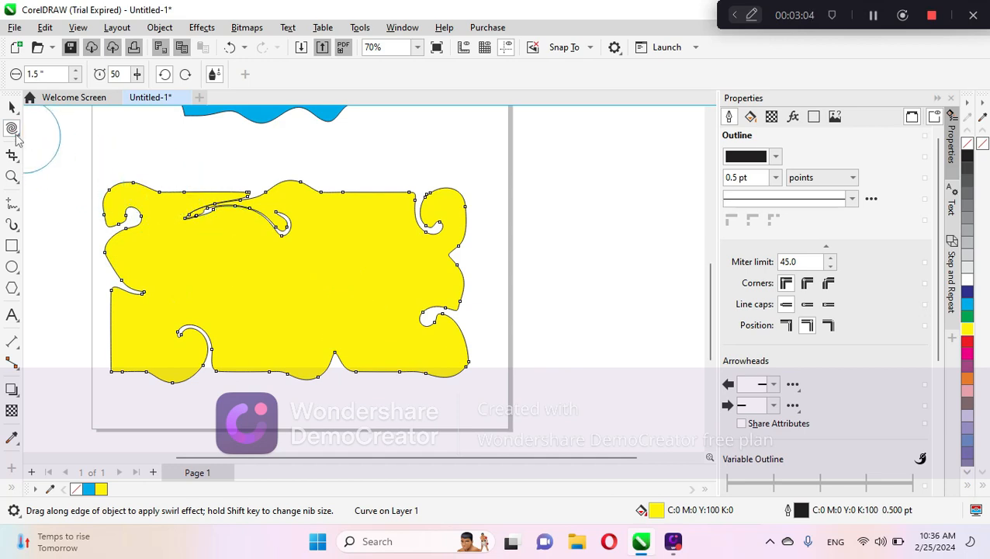
- Draw a rectangle about 6.96 by 4.27 inches beside the page, next to the yellow shape, and fill it with red
{"action": "left_click", "coordinate": [19, 137]}
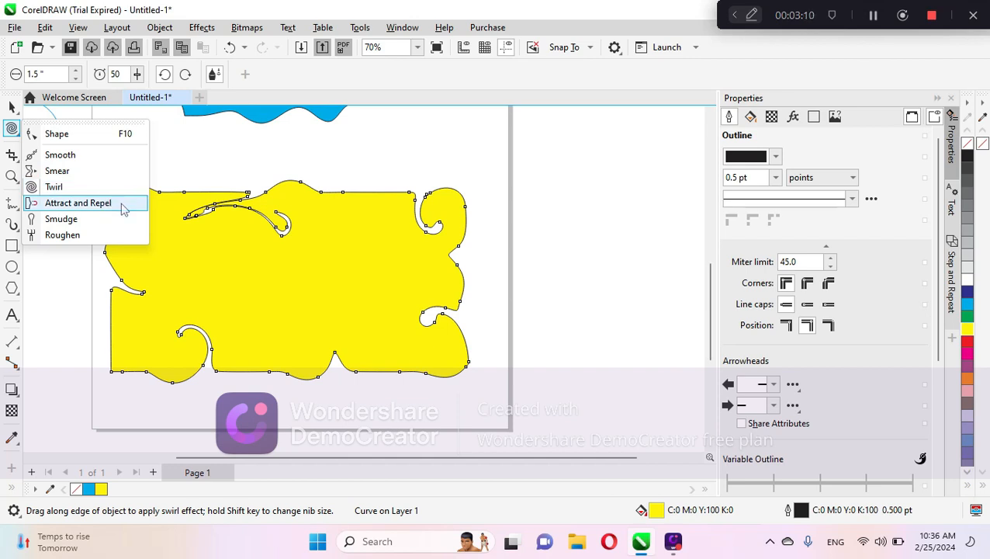
{"action": "left_click", "coordinate": [77, 202]}
{"action": "scroll", "coordinate": [411, 321], "scroll_direction": "down", "scroll_amount": 3}
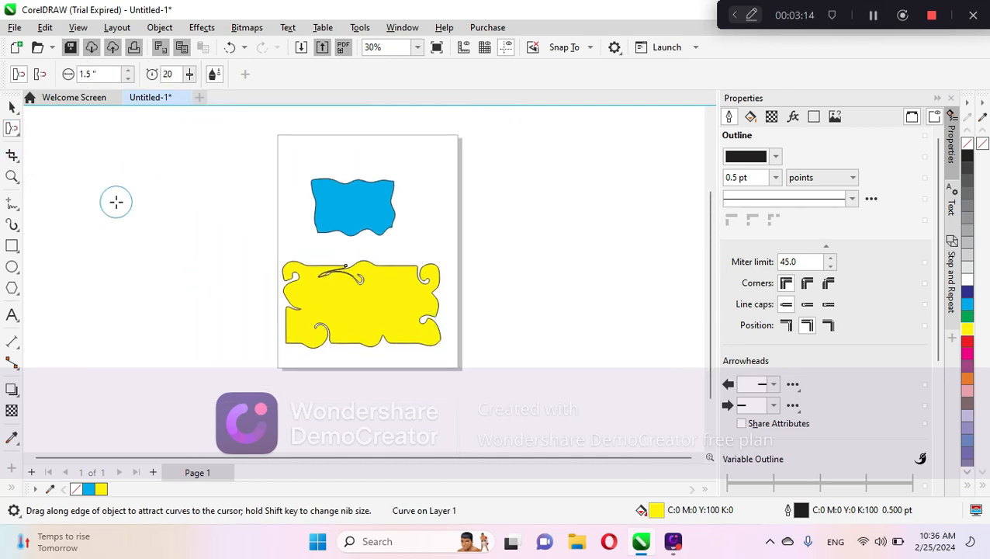
{"action": "scroll", "coordinate": [117, 202], "scroll_direction": "up", "scroll_amount": 2}
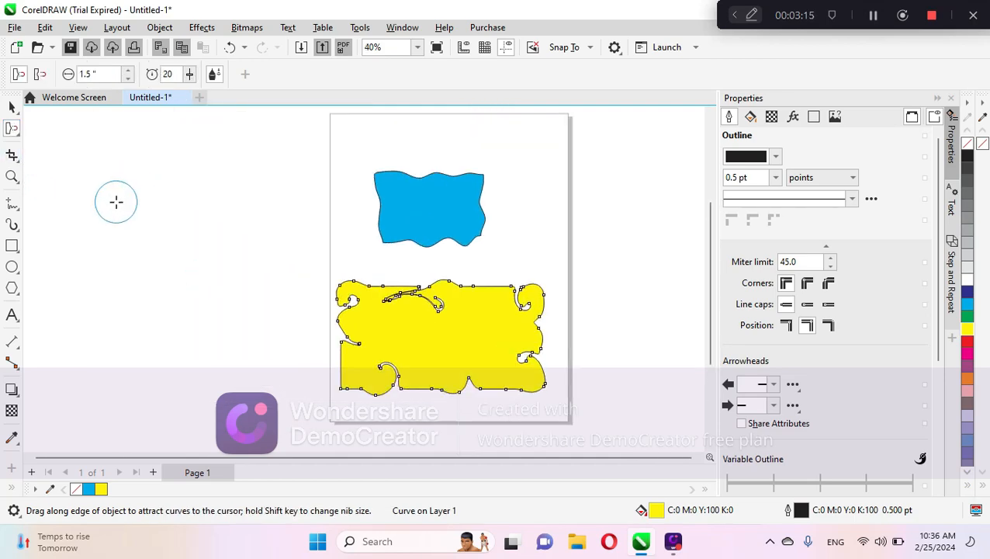
{"action": "left_click", "coordinate": [12, 246]}
{"action": "left_click_drag", "start_coordinate": [89, 222], "coordinate": [314, 360]}
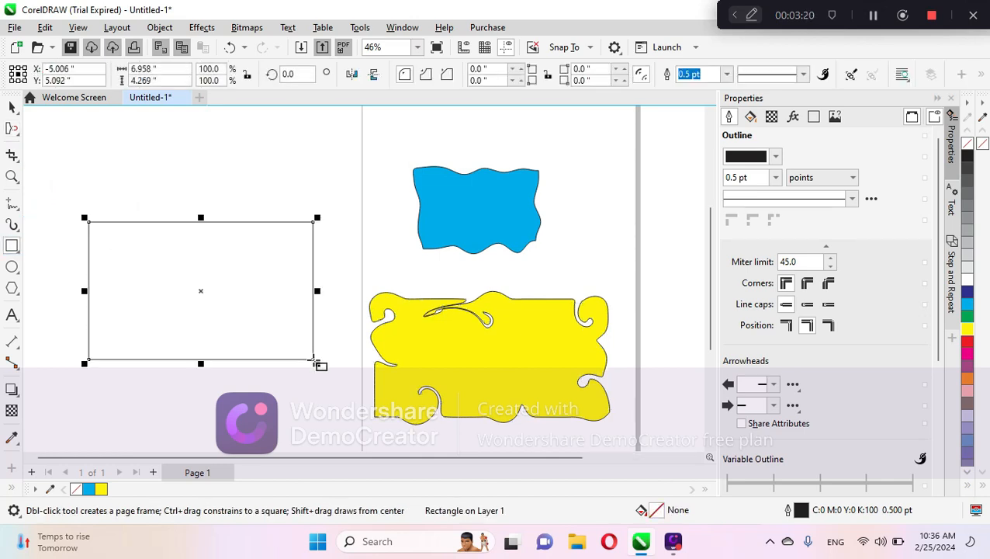
{"action": "left_click", "coordinate": [15, 110]}
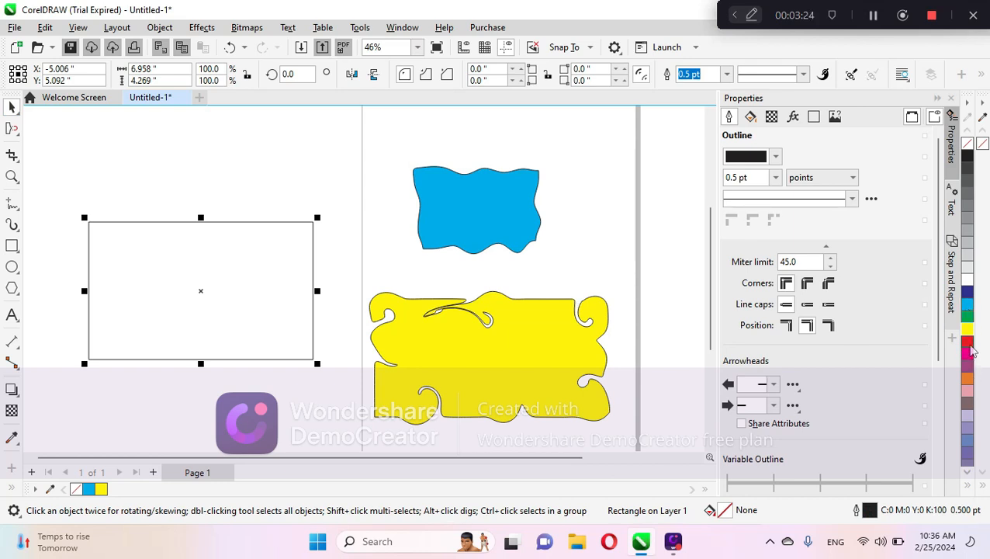
{"action": "left_click", "coordinate": [969, 345]}
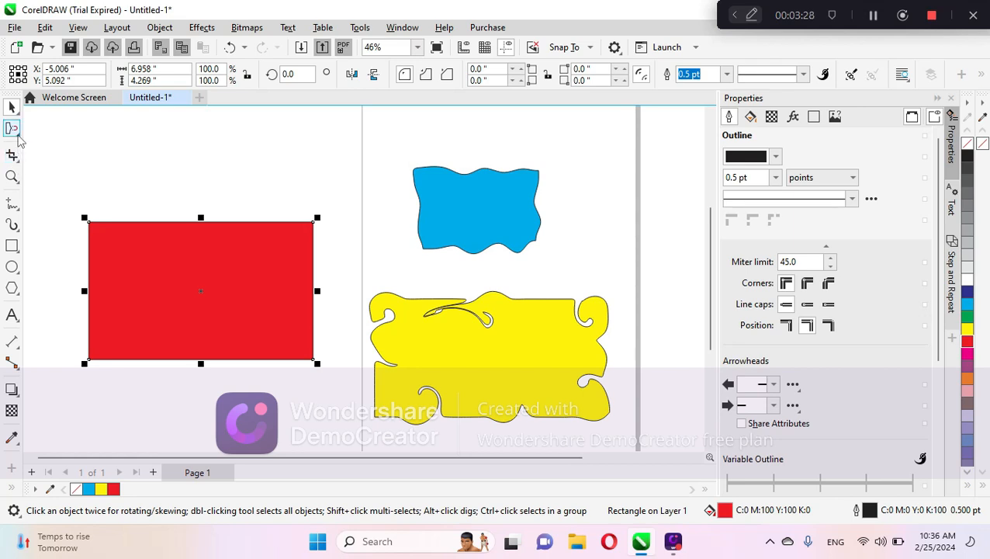
- Pull the red rectangle's top edge into waves with the Attract and Repel tool, from the upper-left corner to past the middle
{"action": "left_click", "coordinate": [18, 135]}
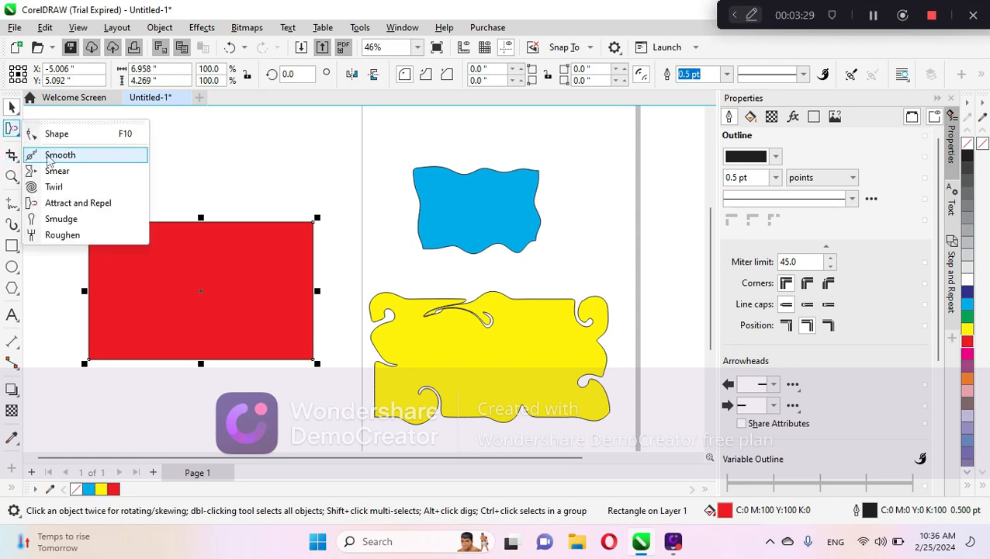
{"action": "left_click", "coordinate": [78, 208]}
{"action": "mouse_move", "coordinate": [199, 223]}
{"action": "left_mouse_down"}
{"action": "mouse_move", "coordinate": [200, 238]}
{"action": "mouse_move", "coordinate": [260, 222]}
{"action": "mouse_move", "coordinate": [232, 222]}
{"action": "mouse_move", "coordinate": [247, 233]}
{"action": "left_mouse_up"}
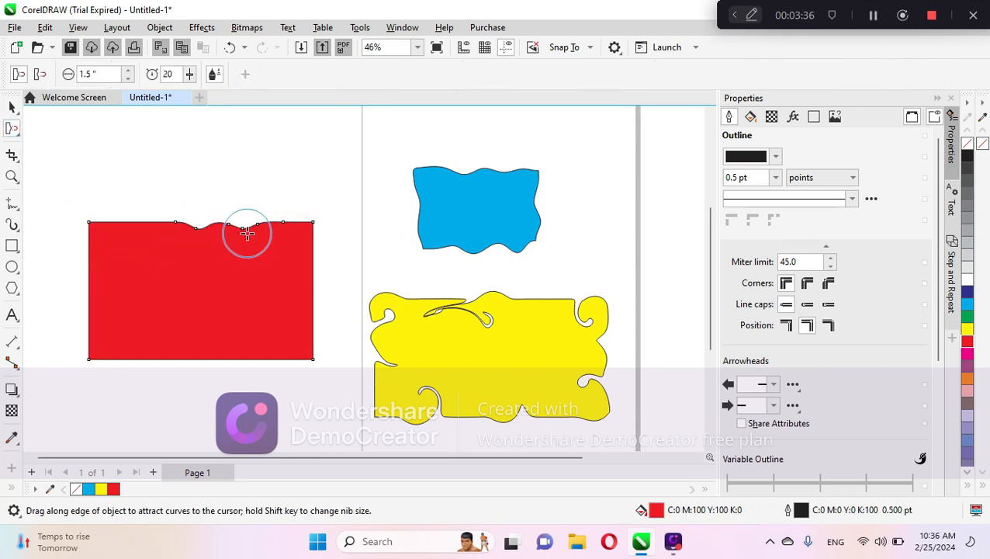
{"action": "scroll", "coordinate": [246, 233], "scroll_direction": "up", "scroll_amount": 2}
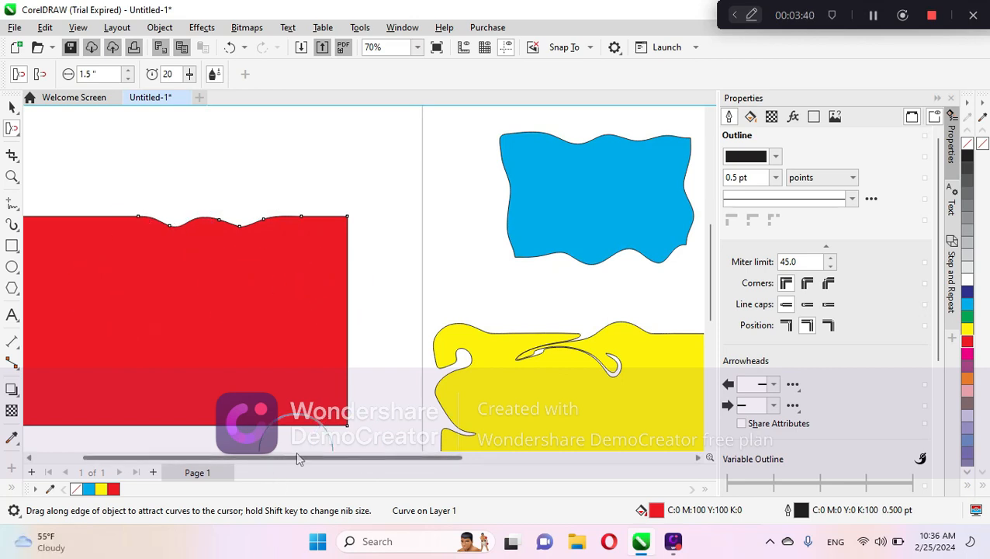
{"action": "left_click_drag", "start_coordinate": [298, 456], "coordinate": [254, 457]}
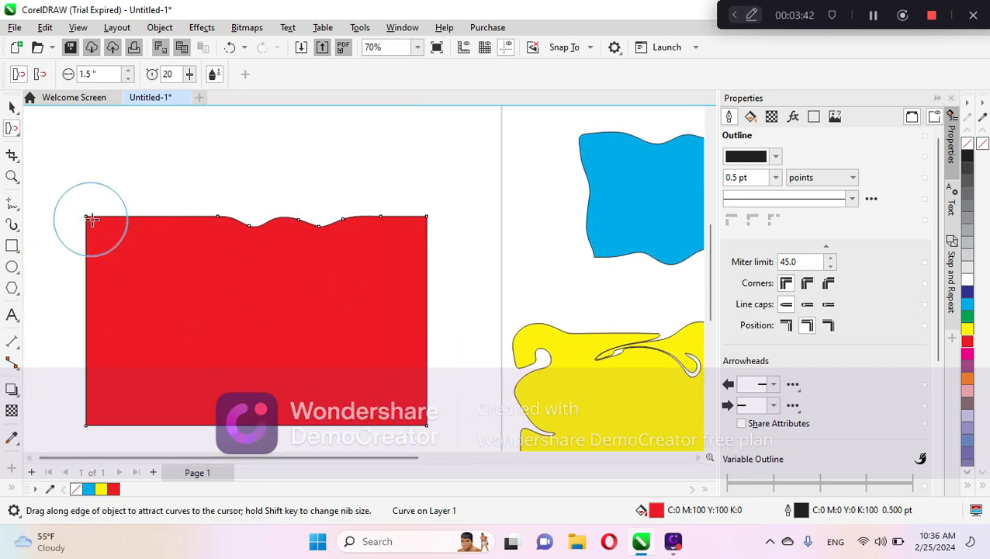
{"action": "left_click_drag", "start_coordinate": [88, 219], "coordinate": [202, 221]}
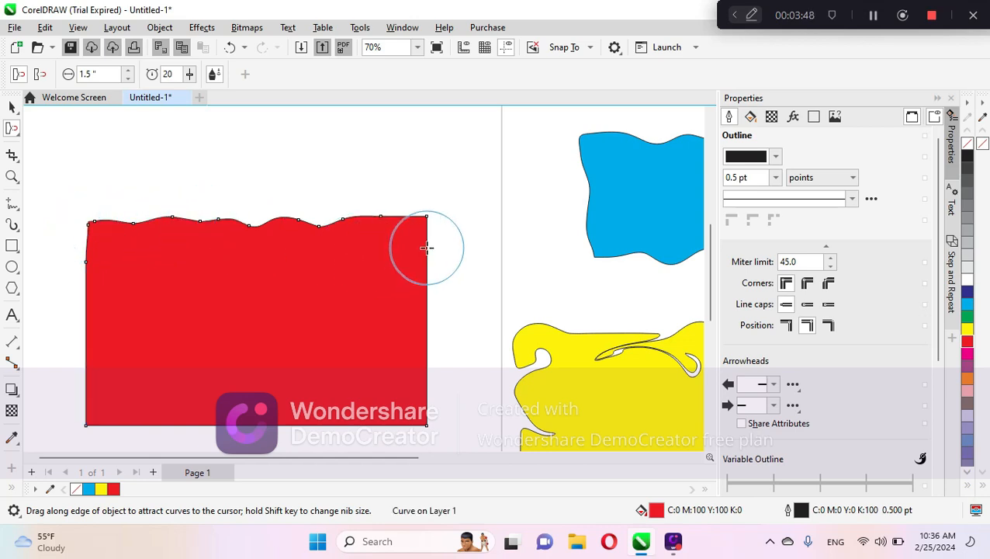
- Attract the red shape's right, left and bottom edges inward at several points so the whole outline is wavy
{"action": "mouse_move", "coordinate": [426, 248]}
{"action": "left_mouse_down"}
{"action": "mouse_move", "coordinate": [427, 301]}
{"action": "mouse_move", "coordinate": [415, 305]}
{"action": "mouse_move", "coordinate": [431, 354]}
{"action": "mouse_move", "coordinate": [412, 354]}
{"action": "mouse_move", "coordinate": [430, 393]}
{"action": "mouse_move", "coordinate": [398, 398]}
{"action": "left_mouse_up"}
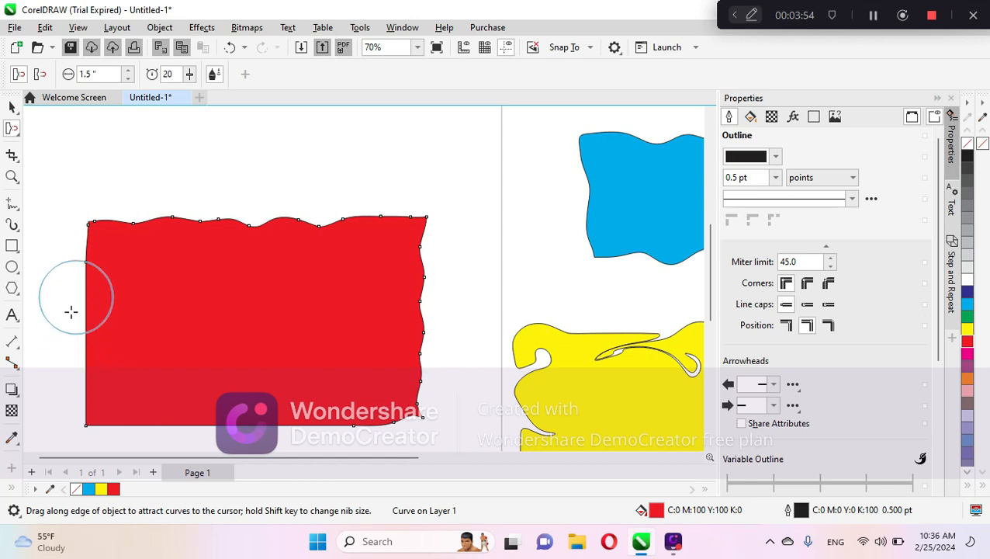
{"action": "mouse_move", "coordinate": [85, 266]}
{"action": "left_mouse_down"}
{"action": "mouse_move", "coordinate": [86, 307]}
{"action": "mouse_move", "coordinate": [105, 312]}
{"action": "mouse_move", "coordinate": [86, 356]}
{"action": "mouse_move", "coordinate": [109, 356]}
{"action": "mouse_move", "coordinate": [95, 392]}
{"action": "mouse_move", "coordinate": [105, 394]}
{"action": "mouse_move", "coordinate": [101, 420]}
{"action": "left_mouse_up"}
{"action": "mouse_move", "coordinate": [106, 420]}
{"action": "left_mouse_down"}
{"action": "mouse_move", "coordinate": [183, 427]}
{"action": "mouse_move", "coordinate": [209, 407]}
{"action": "mouse_move", "coordinate": [309, 428]}
{"action": "left_mouse_up"}
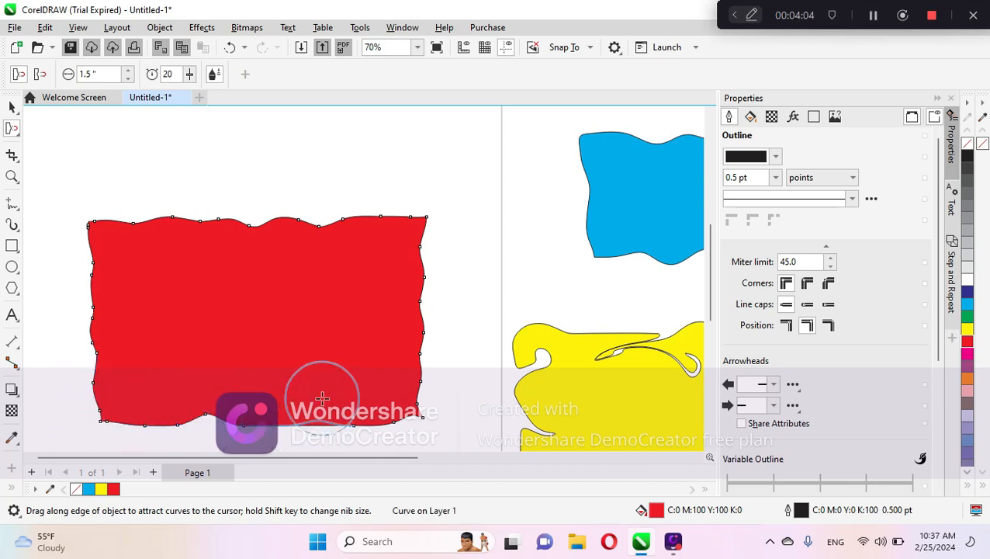
{"action": "left_click_drag", "start_coordinate": [376, 406], "coordinate": [372, 393]}
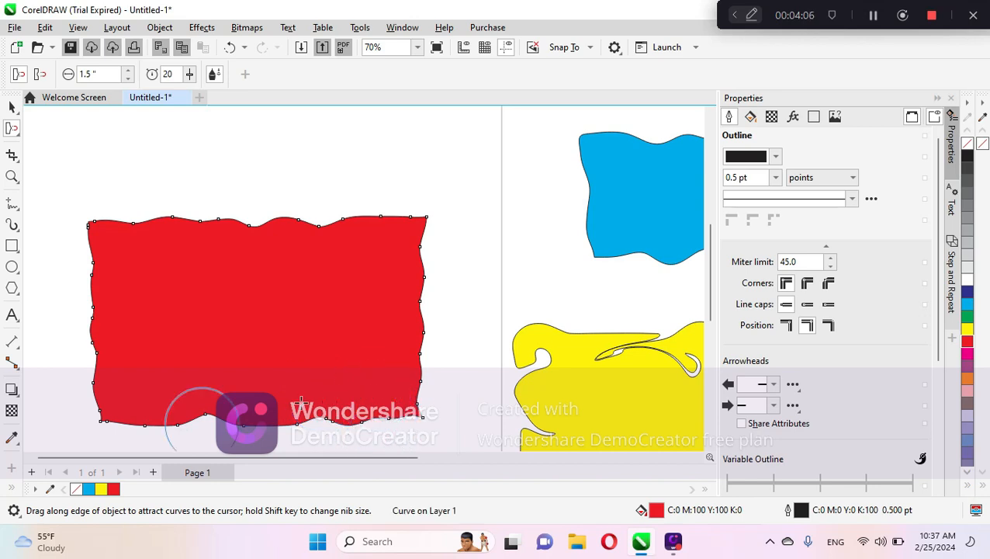
{"action": "left_click_drag", "start_coordinate": [145, 422], "coordinate": [154, 398]}
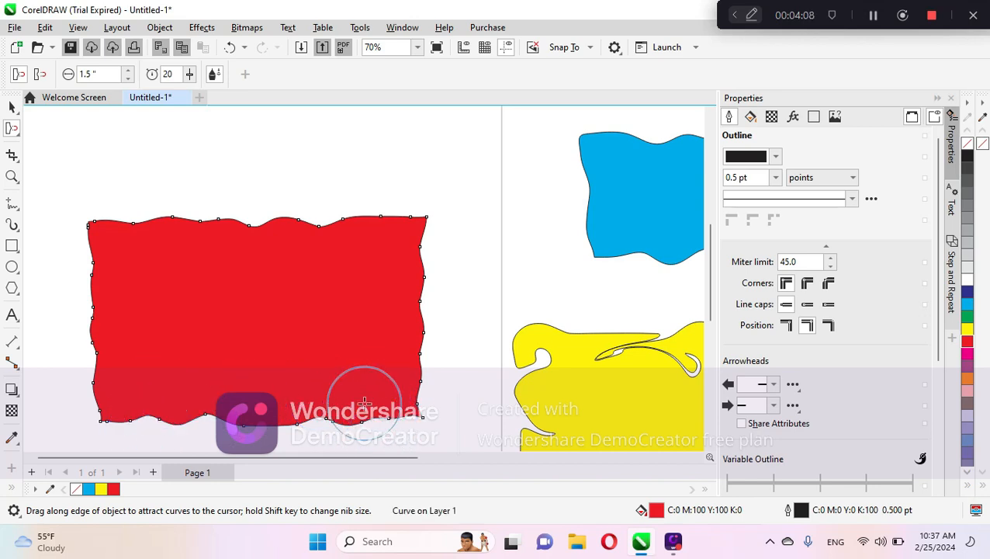
- Draw a rectangle about 8.4 by 4.2 inches above the red shape and fill it with magenta
{"action": "scroll", "coordinate": [365, 403], "scroll_direction": "down", "scroll_amount": 5}
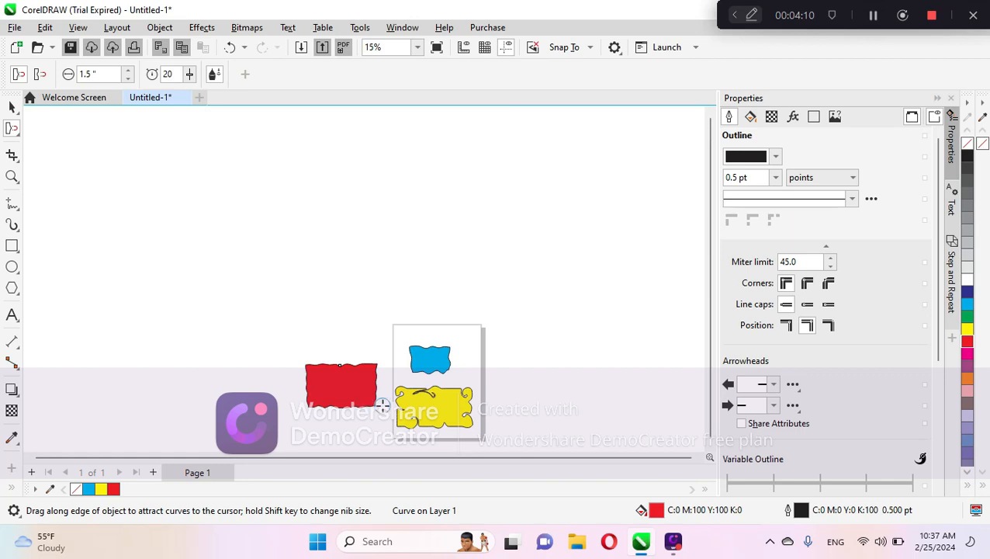
{"action": "scroll", "coordinate": [383, 405], "scroll_direction": "up", "scroll_amount": 3}
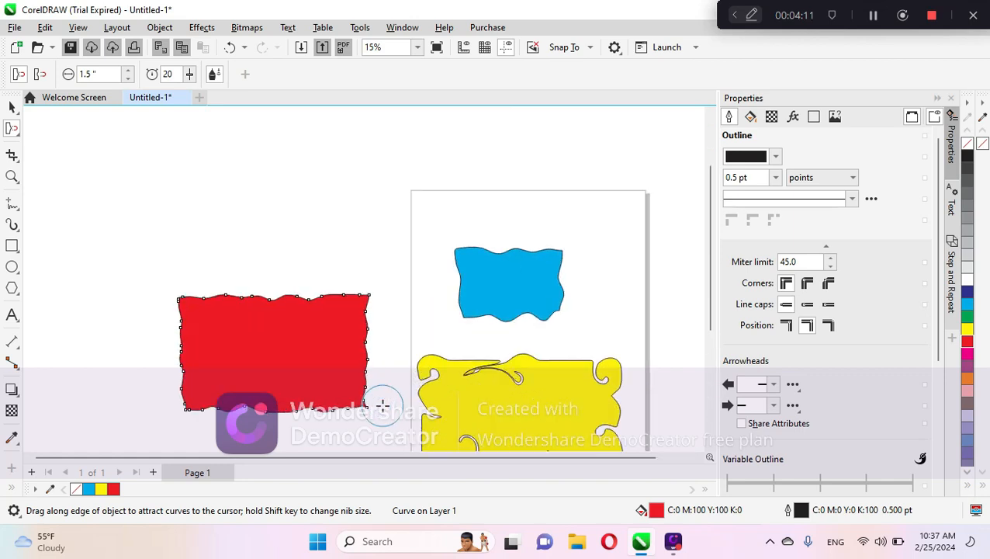
{"action": "left_click", "coordinate": [12, 245]}
{"action": "left_click_drag", "start_coordinate": [113, 146], "coordinate": [343, 262]}
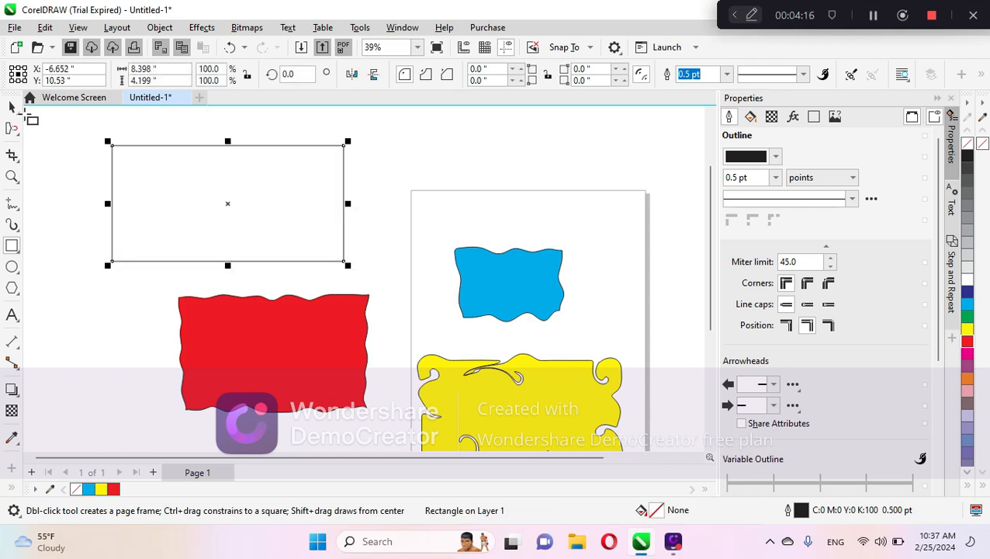
{"action": "left_click", "coordinate": [17, 110]}
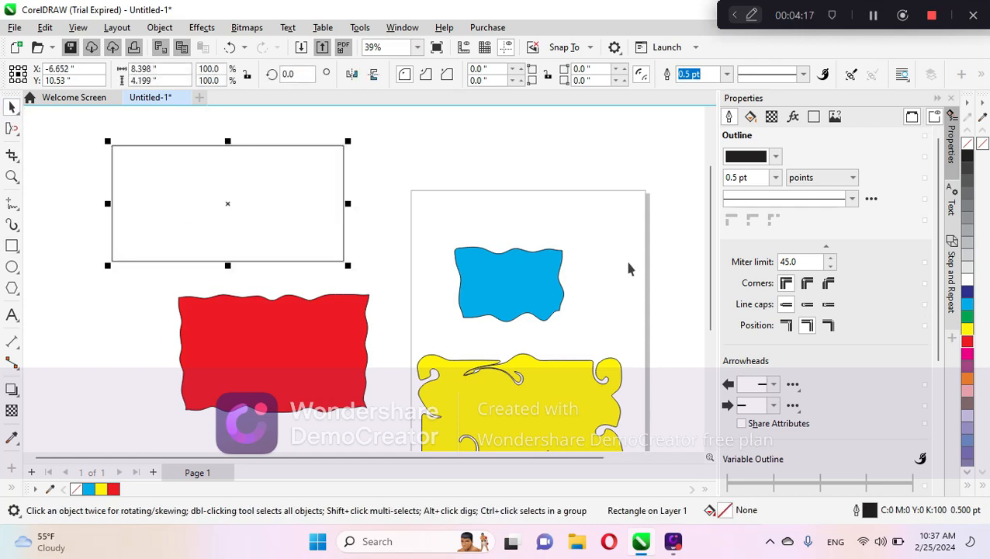
{"action": "left_click", "coordinate": [968, 356]}
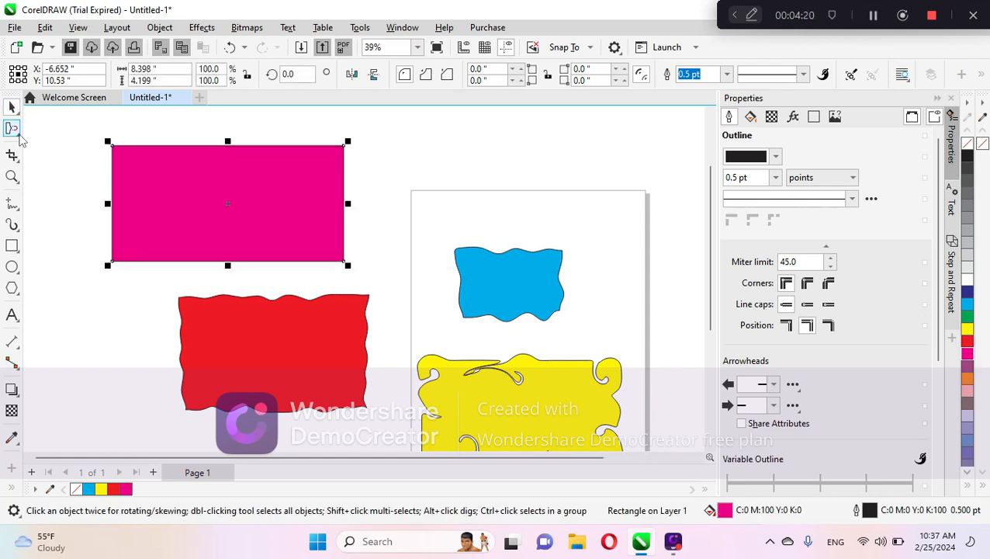
- Smudge small, thin nicks into the magenta rectangle's top edge using the Smudge tool with a 0.05-inch nib
{"action": "left_click", "coordinate": [17, 133]}
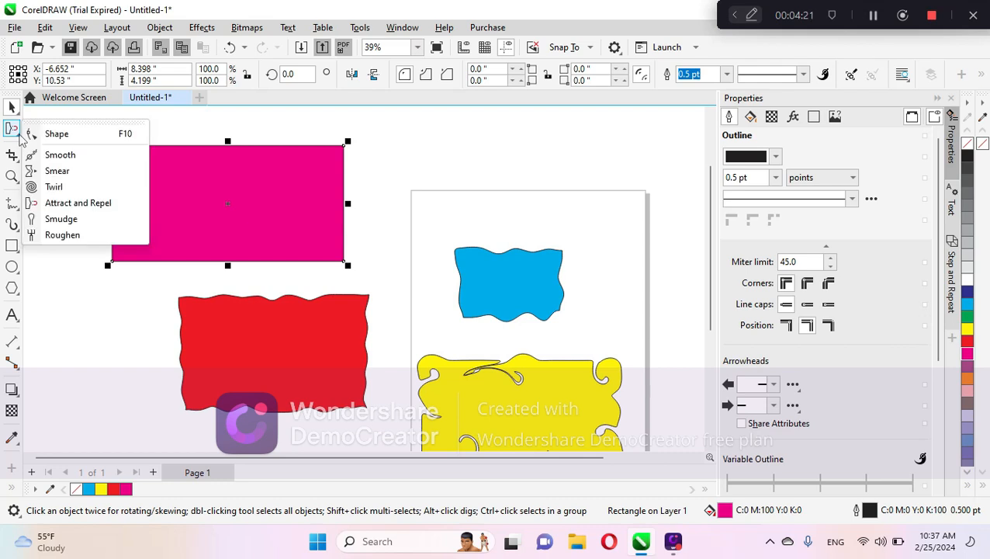
{"action": "left_click", "coordinate": [61, 219]}
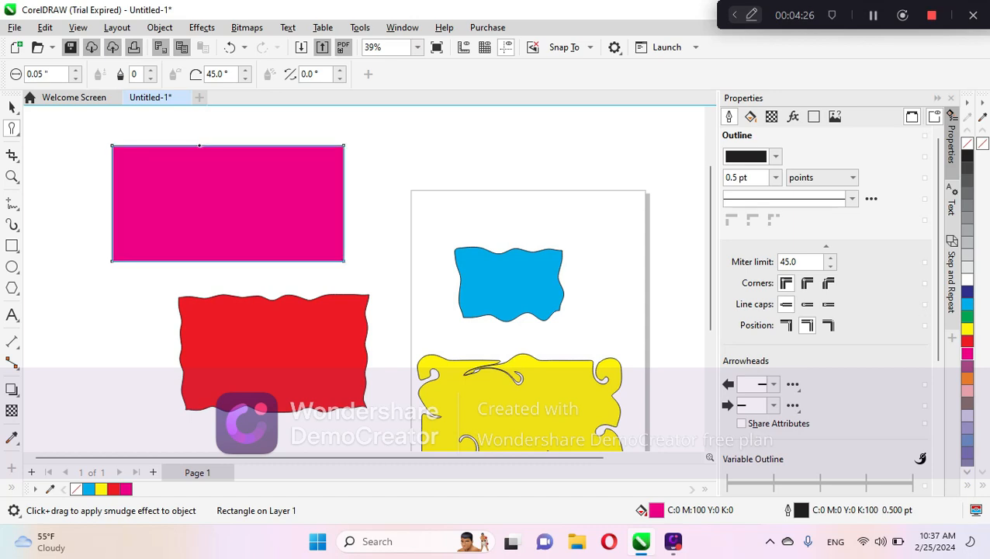
{"action": "left_click_drag", "start_coordinate": [198, 145], "coordinate": [206, 150]}
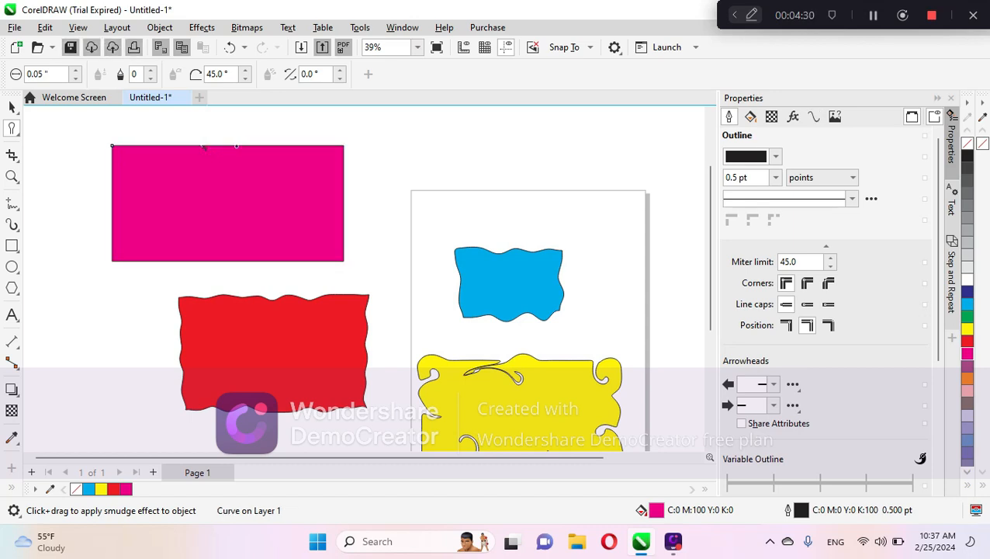
{"action": "left_click_drag", "start_coordinate": [236, 146], "coordinate": [285, 150]}
{"action": "scroll", "coordinate": [243, 140], "scroll_direction": "up", "scroll_amount": 3}
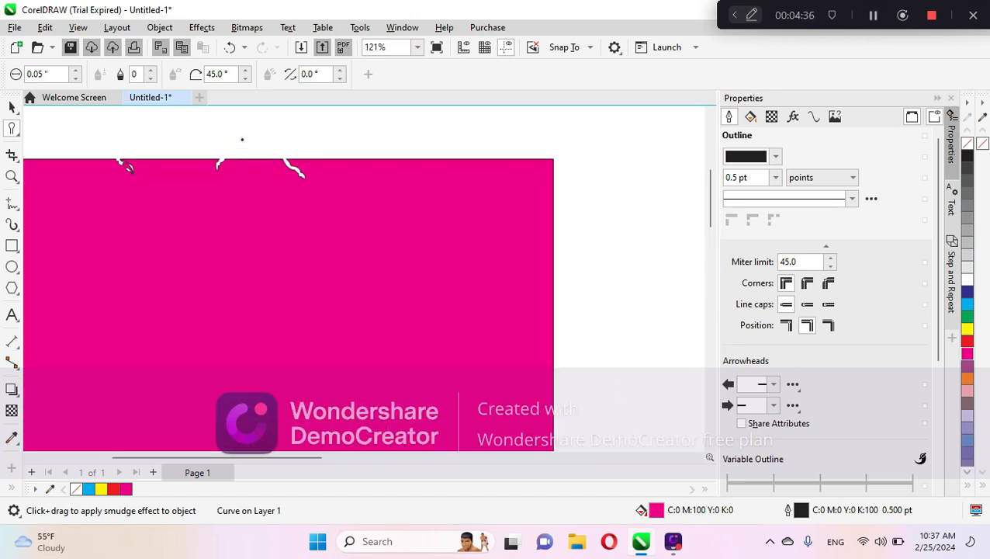
- Enlarge the Smudge nib to 2 inches and push large rounded bumps and a deep notch along the magenta shape's top edge
{"action": "left_click_drag", "start_coordinate": [359, 161], "coordinate": [428, 165]}
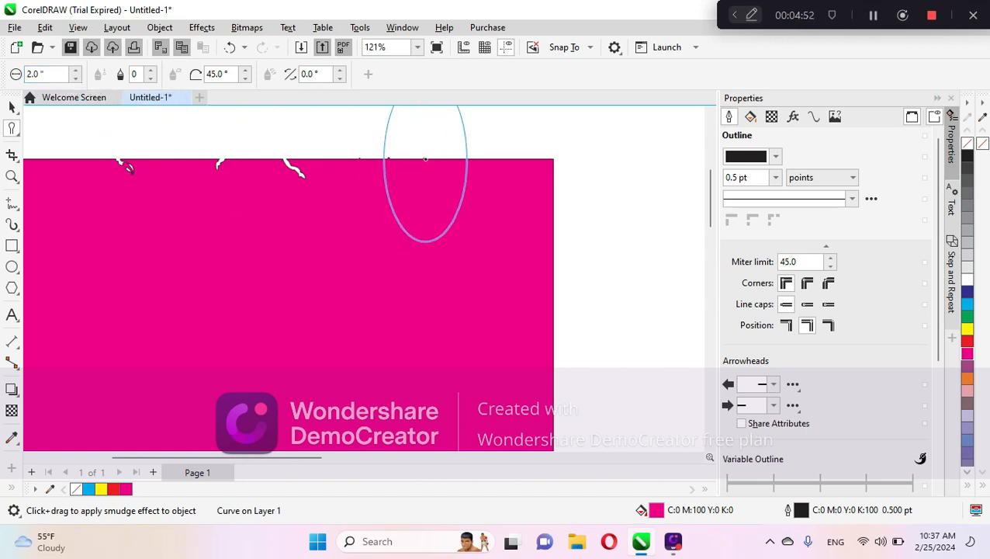
{"action": "left_click_drag", "start_coordinate": [425, 161], "coordinate": [484, 175]}
{"action": "left_click_drag", "start_coordinate": [355, 159], "coordinate": [354, 170]}
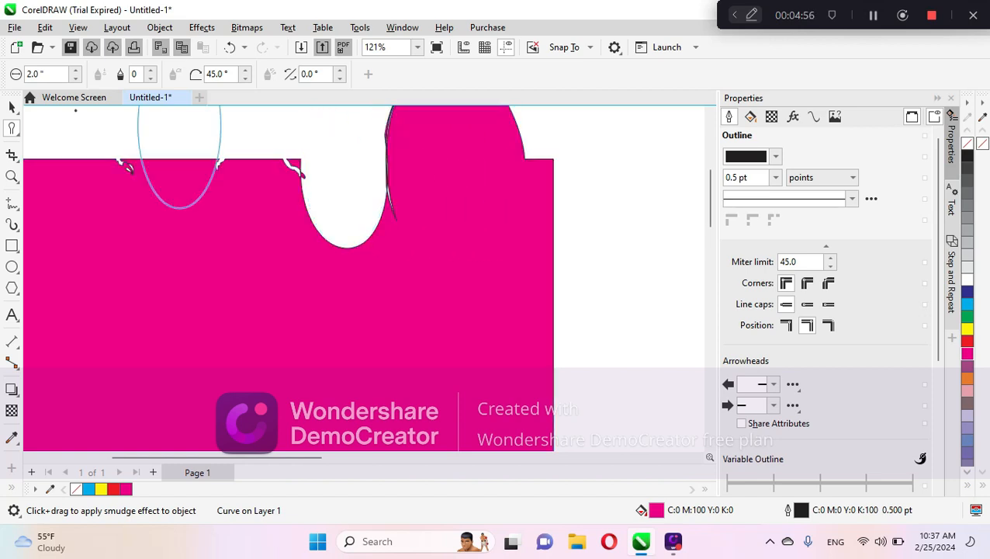
{"action": "left_click_drag", "start_coordinate": [128, 166], "coordinate": [134, 184]}
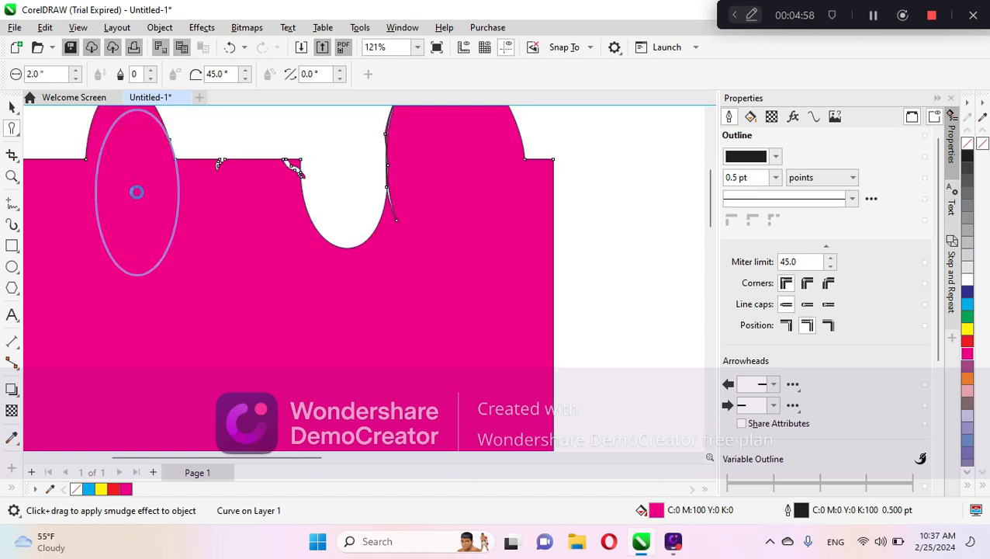
{"action": "left_click_drag", "start_coordinate": [221, 199], "coordinate": [225, 203]}
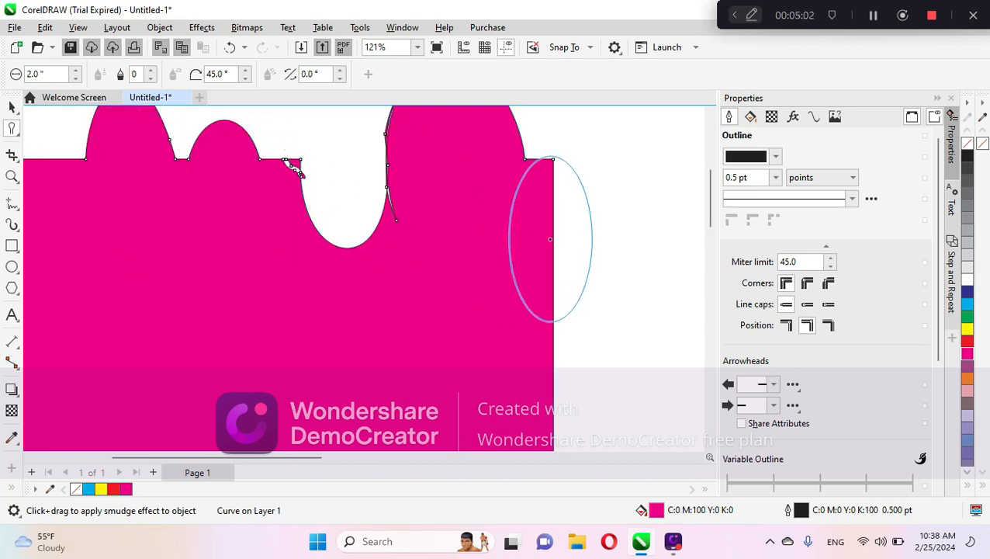
- Smudge a bulge and hollow into the magenta shape's upper right edge, then carve and widen notches in its top edge
{"action": "mouse_move", "coordinate": [548, 238]}
{"action": "left_mouse_down"}
{"action": "mouse_move", "coordinate": [578, 284]}
{"action": "mouse_move", "coordinate": [581, 332]}
{"action": "left_mouse_up"}
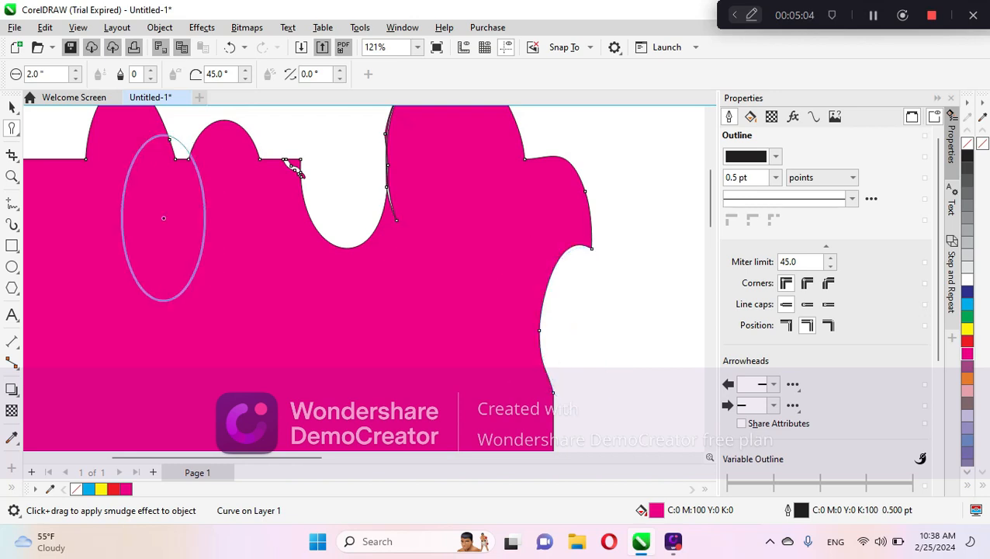
{"action": "left_click_drag", "start_coordinate": [59, 184], "coordinate": [60, 188]}
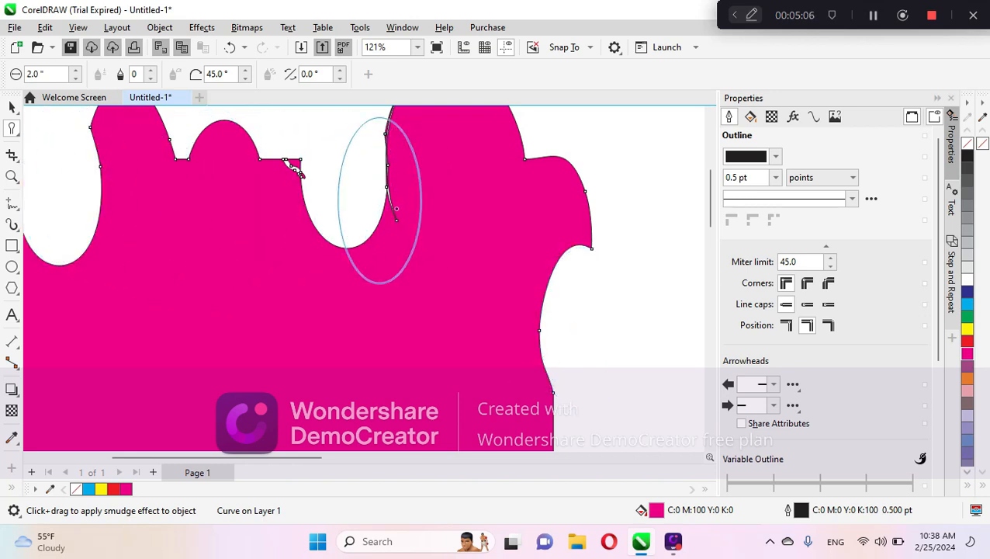
{"action": "left_click_drag", "start_coordinate": [394, 200], "coordinate": [336, 195]}
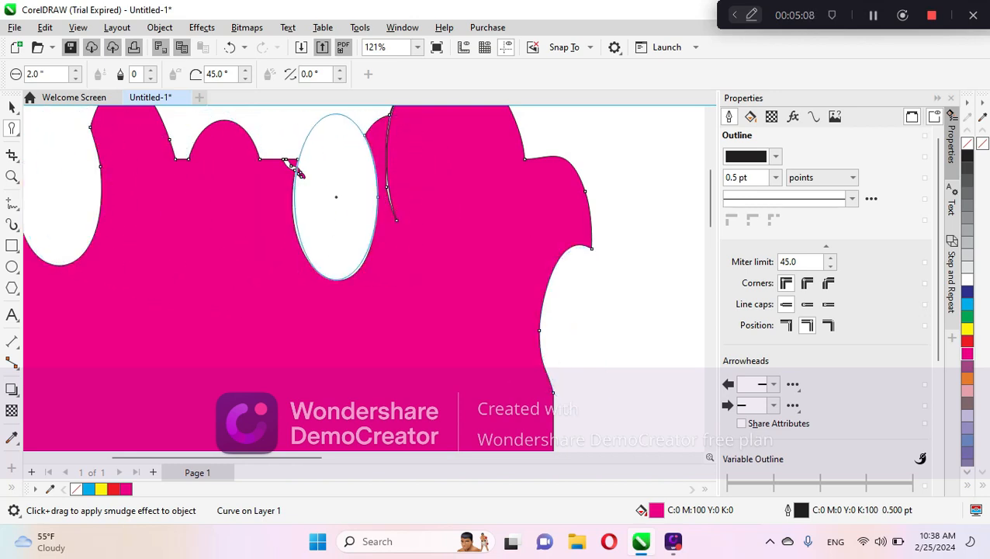
{"action": "left_click", "coordinate": [86, 191]}
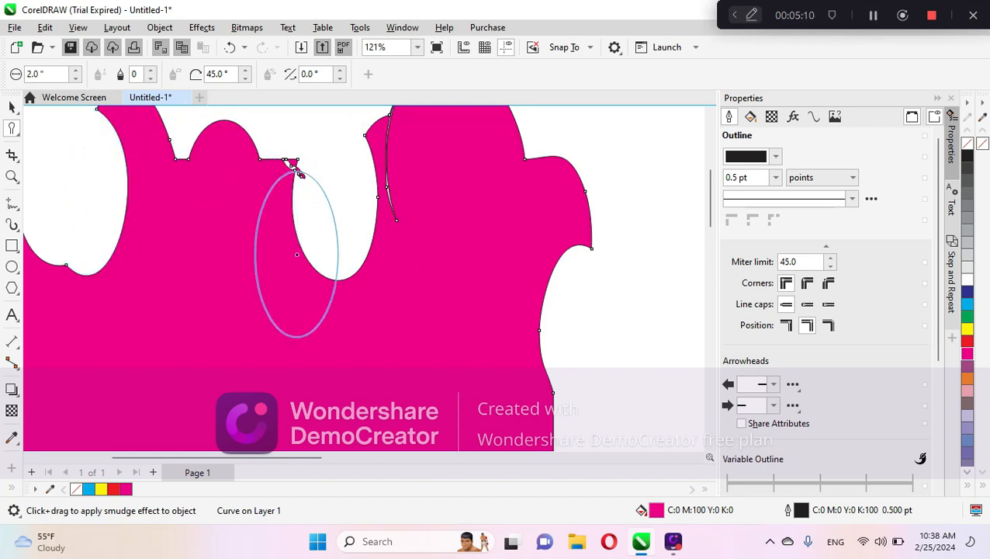
- Try the Roughen tool with a 0.05-inch nib on the magenta shape's left edge
{"action": "scroll", "coordinate": [289, 218], "scroll_direction": "down", "scroll_amount": 3}
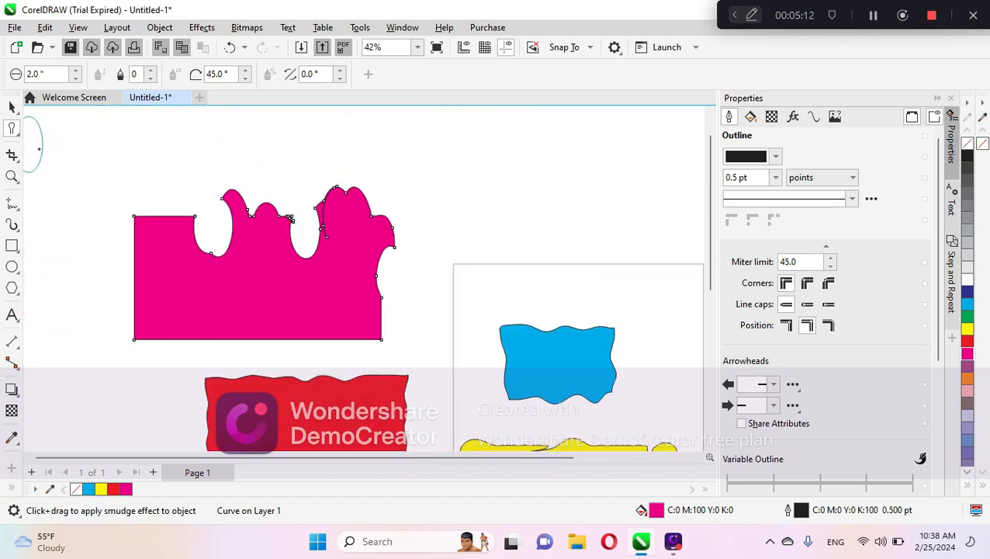
{"action": "left_click", "coordinate": [17, 134]}
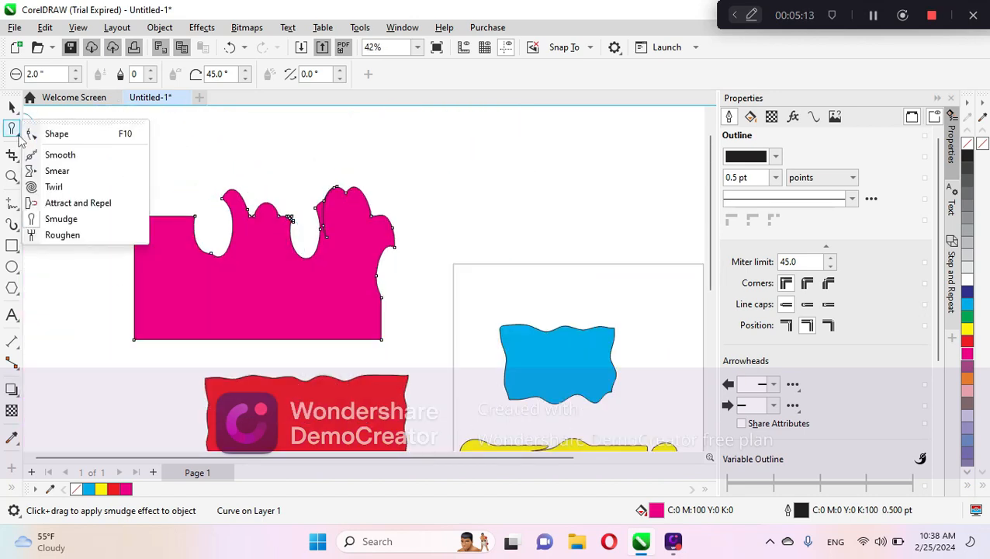
{"action": "left_click", "coordinate": [81, 238]}
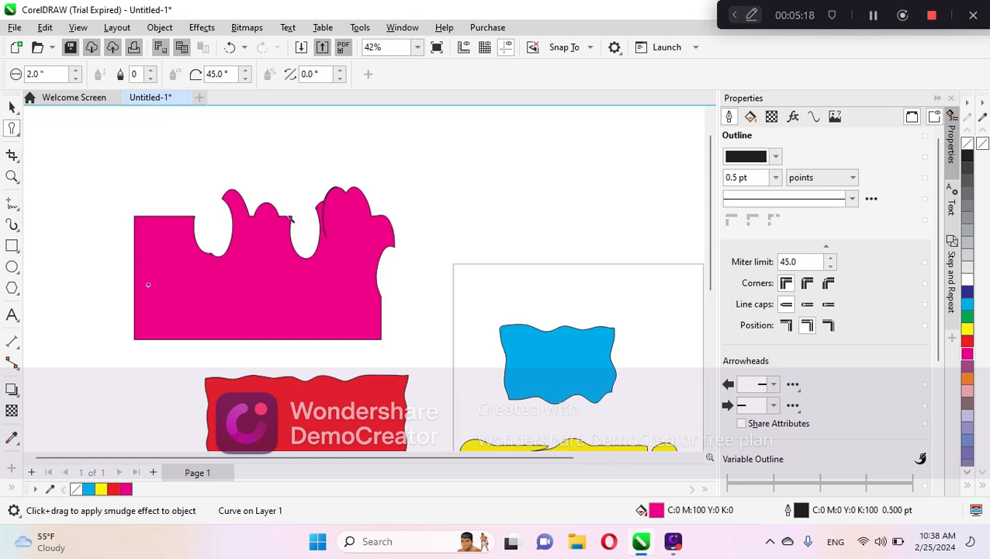
{"action": "left_click", "coordinate": [137, 261]}
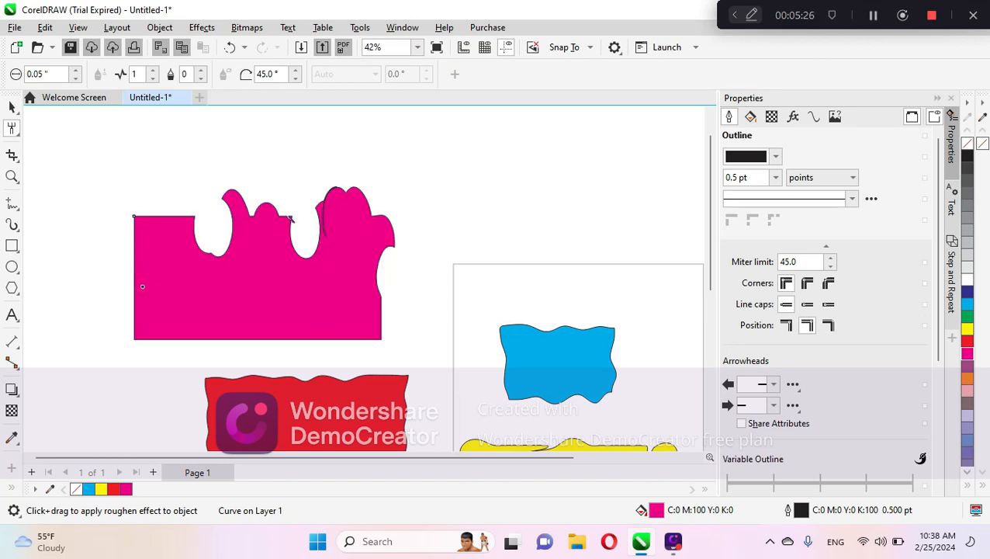
{"action": "scroll", "coordinate": [154, 277], "scroll_direction": "up", "scroll_amount": 2}
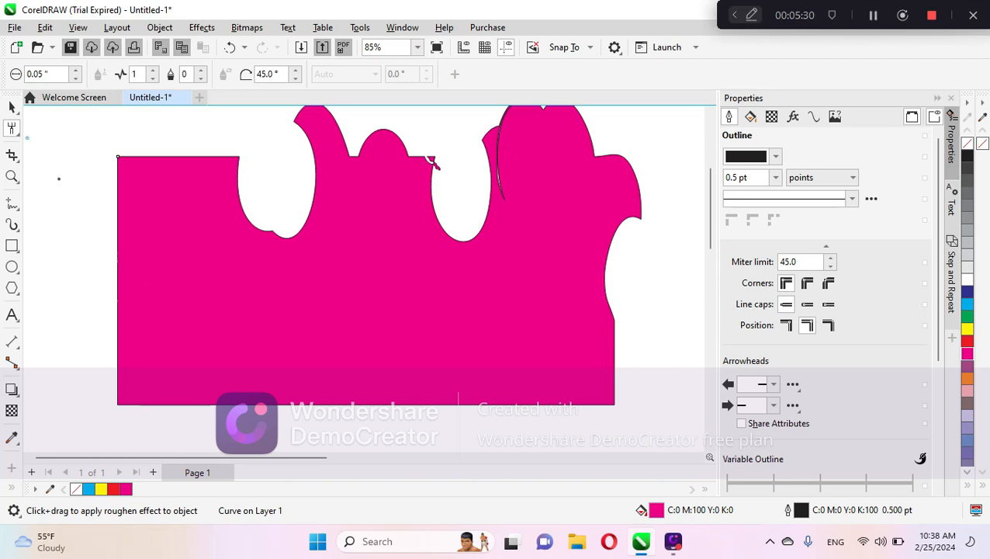
{"action": "left_click", "coordinate": [13, 111]}
{"action": "left_click", "coordinate": [206, 302]}
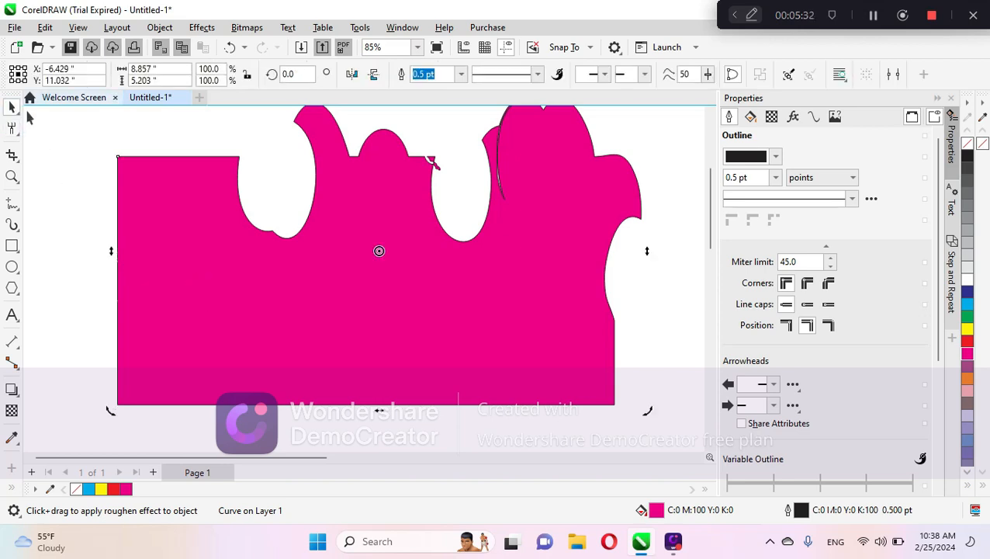
{"action": "left_click", "coordinate": [13, 128]}
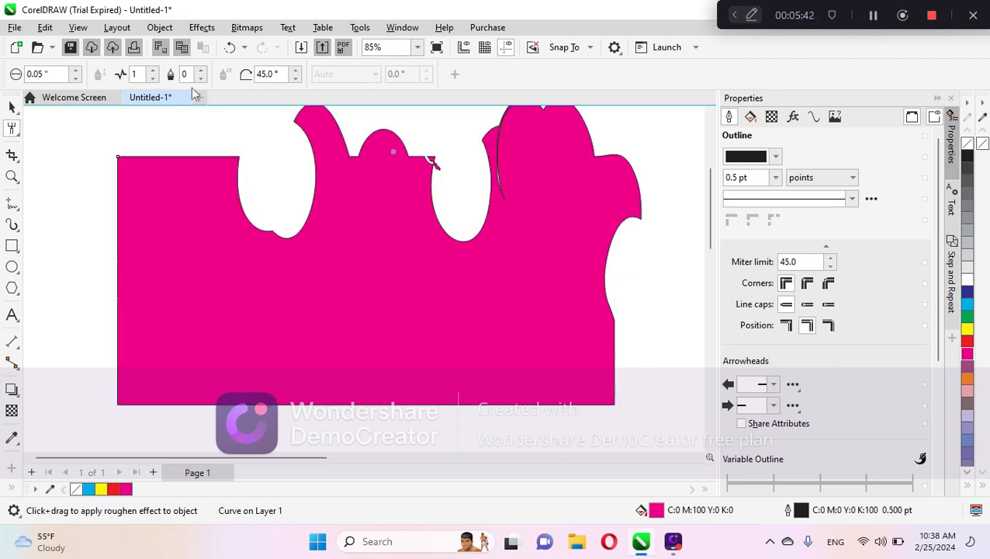
- Draw a rectangle about 6.5 by 4.9 inches above and left of the magenta shape and fill it with green
{"action": "scroll", "coordinate": [278, 277], "scroll_direction": "down", "scroll_amount": 3}
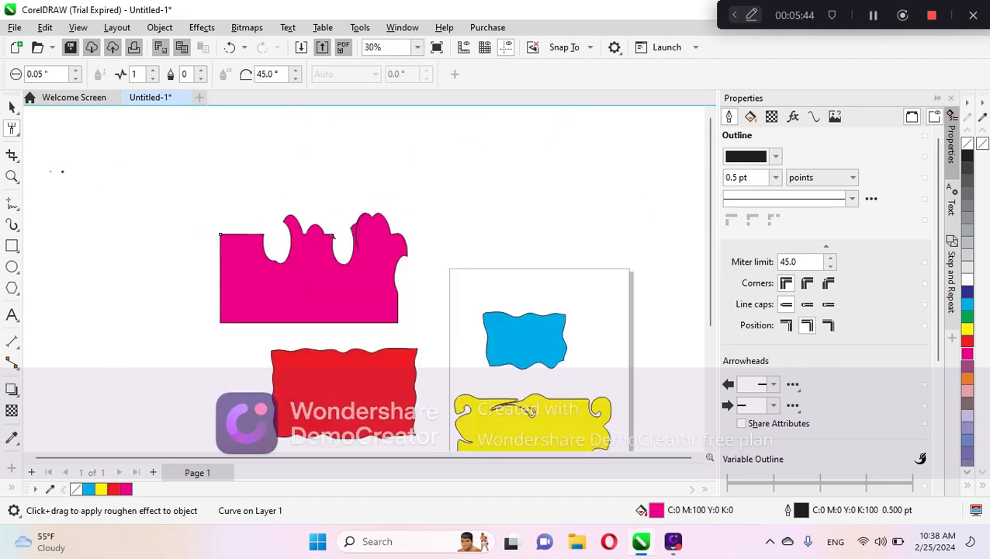
{"action": "left_click", "coordinate": [12, 245]}
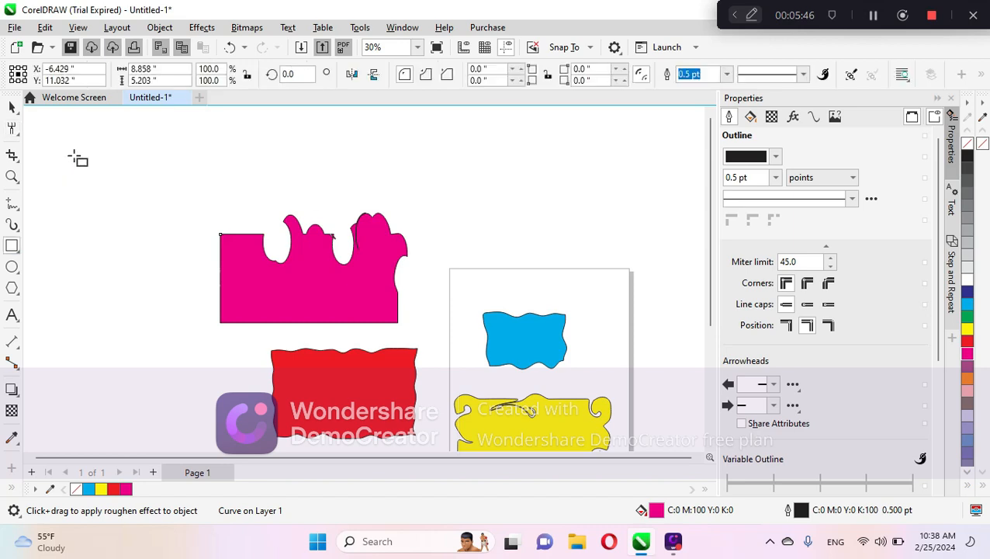
{"action": "mouse_move", "coordinate": [73, 155]}
{"action": "left_mouse_down"}
{"action": "mouse_move", "coordinate": [166, 190]}
{"action": "mouse_move", "coordinate": [210, 258]}
{"action": "left_mouse_up"}
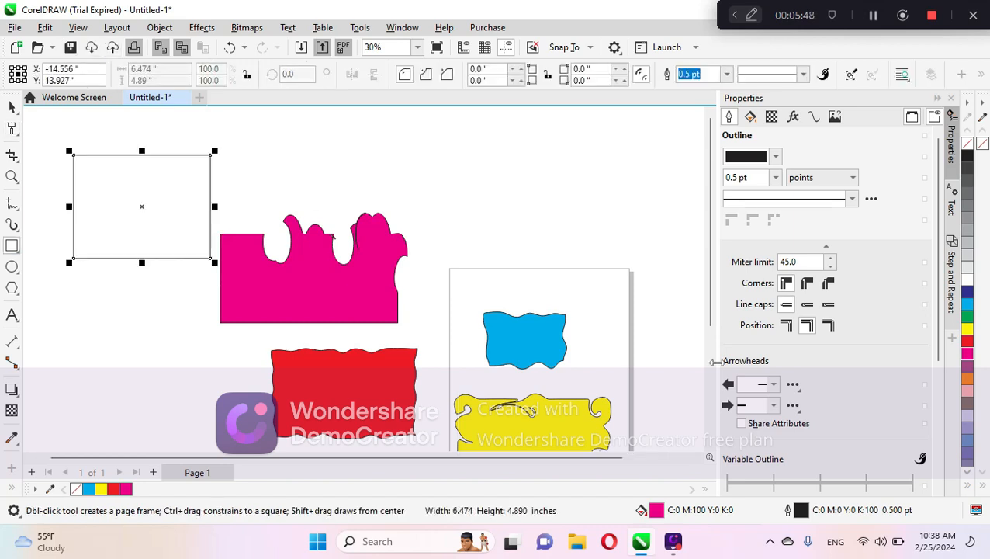
{"action": "left_click", "coordinate": [968, 317]}
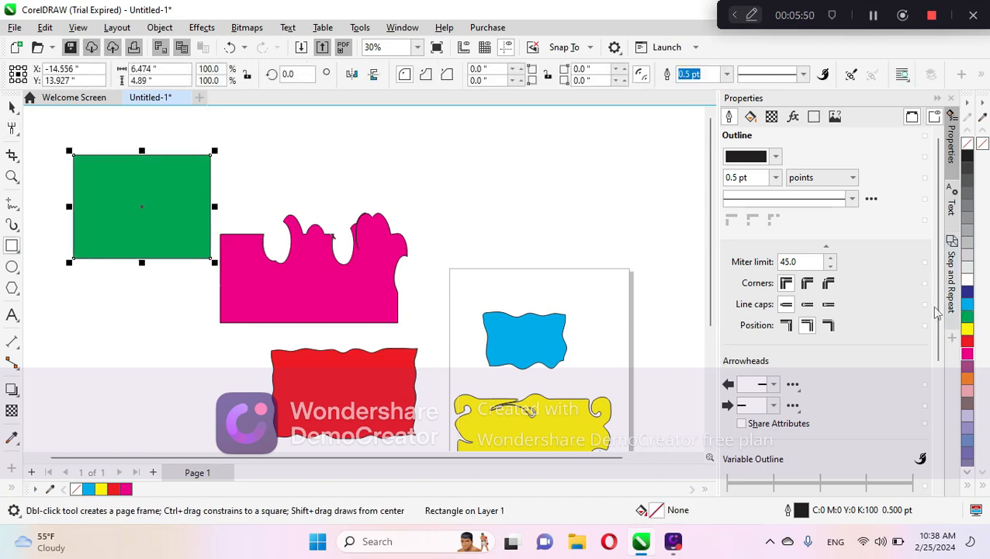
- Roughen the green rectangle's top edge and upper right corner with a 0.05-inch nib
{"action": "scroll", "coordinate": [128, 192], "scroll_direction": "up", "scroll_amount": 1}
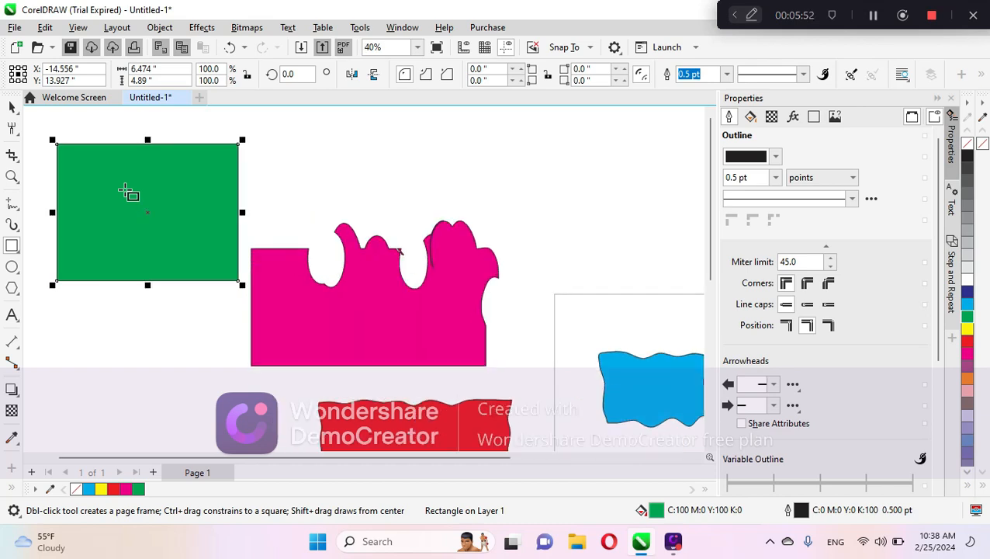
{"action": "scroll", "coordinate": [128, 192], "scroll_direction": "up", "scroll_amount": 1}
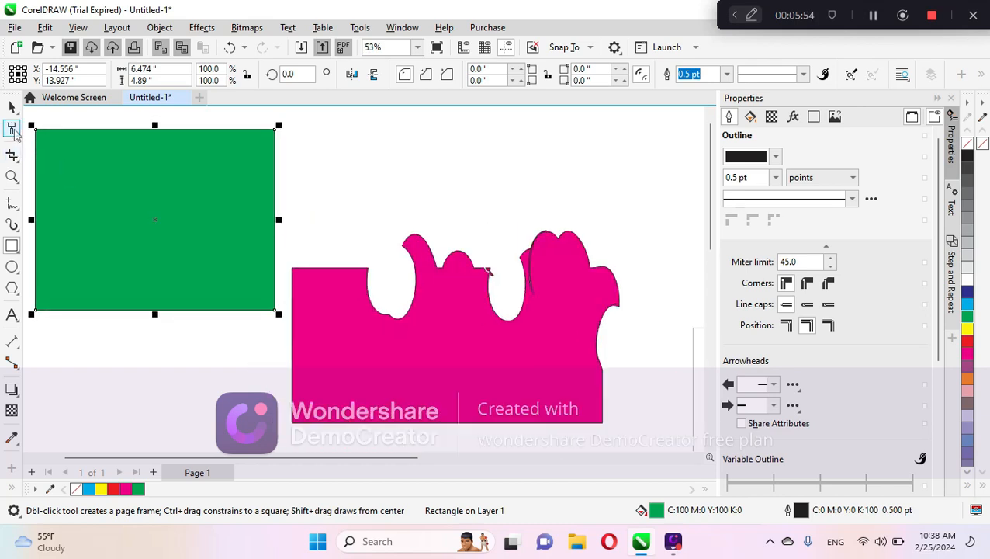
{"action": "left_click", "coordinate": [11, 127]}
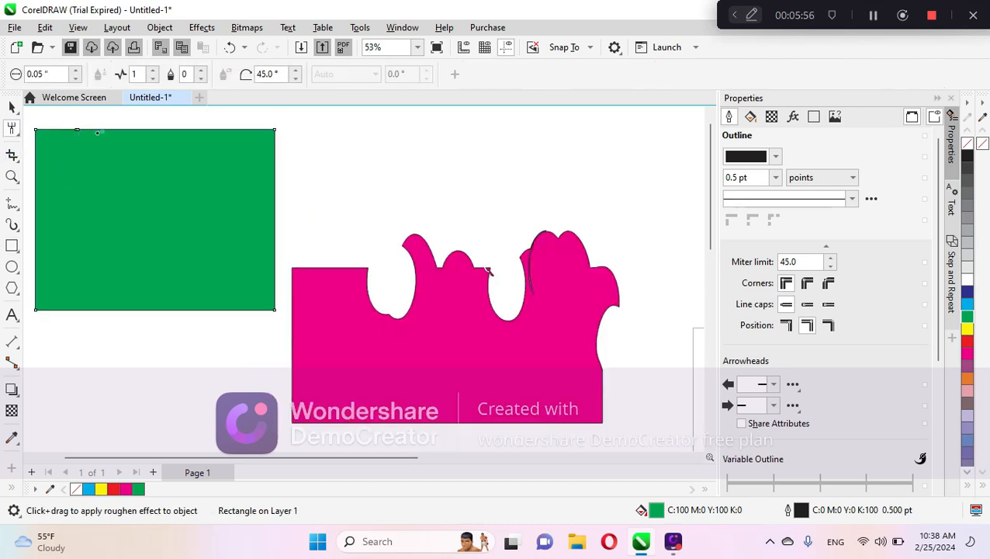
{"action": "left_click_drag", "start_coordinate": [97, 134], "coordinate": [140, 135]}
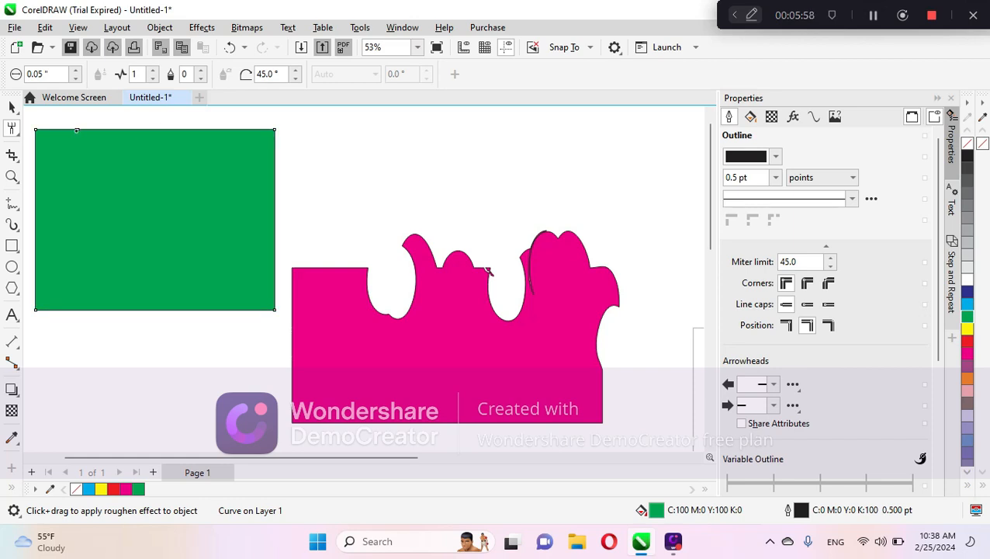
{"action": "left_click_drag", "start_coordinate": [77, 130], "coordinate": [85, 141]}
{"action": "left_click_drag", "start_coordinate": [275, 131], "coordinate": [230, 169]}
{"action": "right_click", "coordinate": [154, 145]}
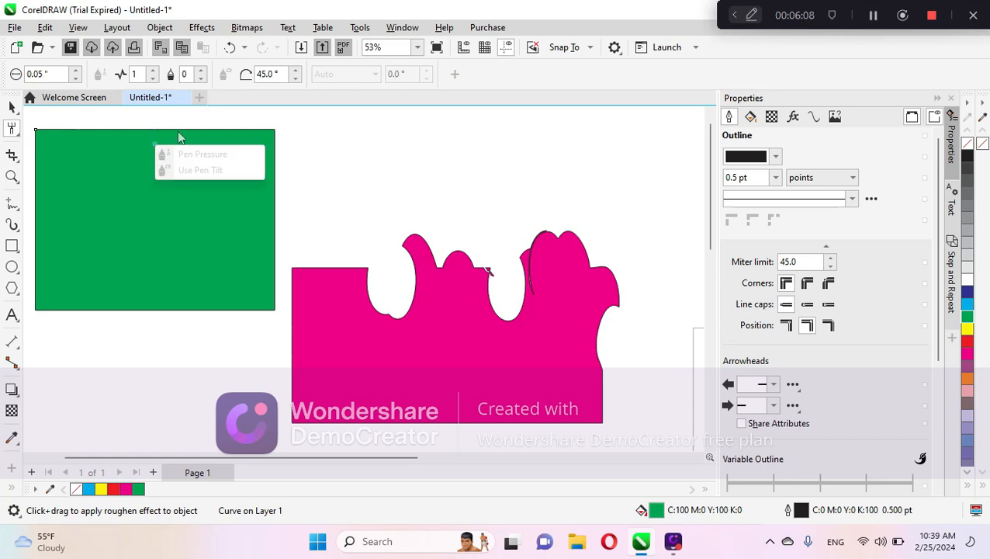
{"action": "left_click", "coordinate": [179, 138]}
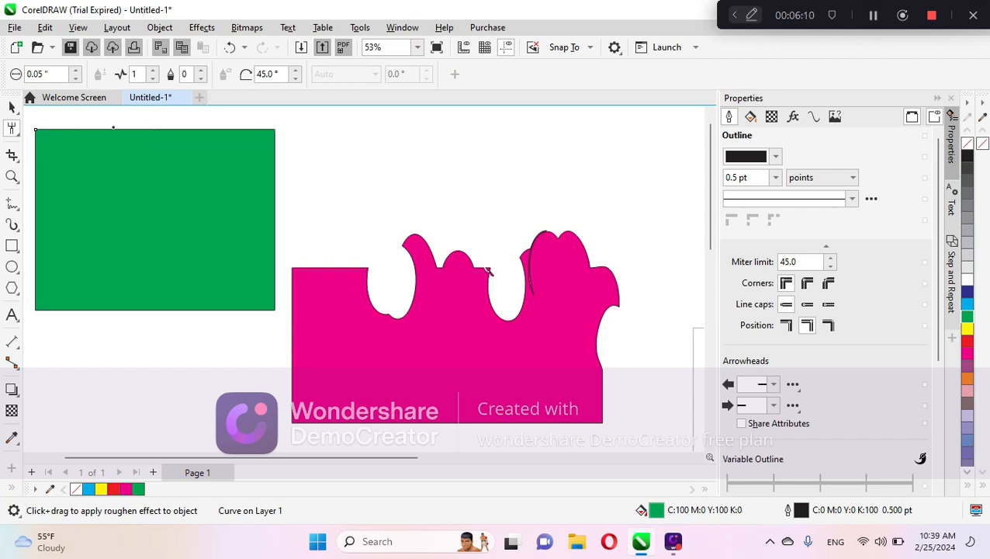
- Reselect the green rectangle and roughen a row of tiny jagged teeth along its top edge, viewed at high magnification
{"action": "left_click", "coordinate": [19, 111]}
{"action": "left_click", "coordinate": [191, 215]}
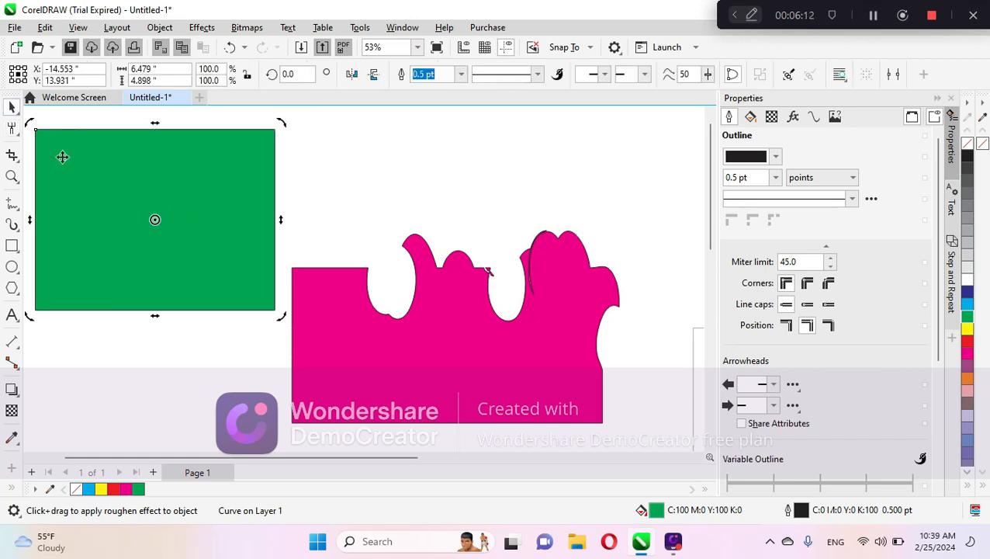
{"action": "left_click", "coordinate": [18, 135]}
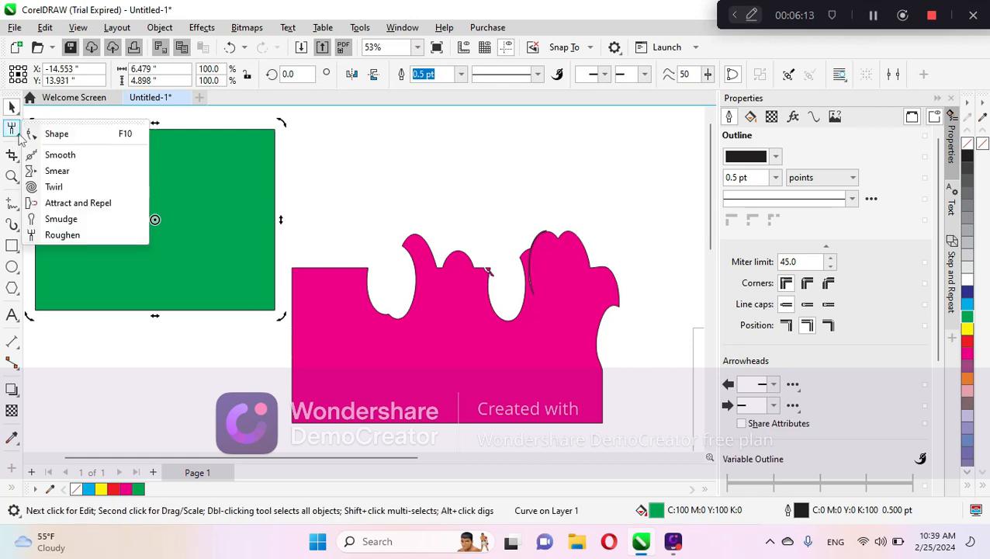
{"action": "left_click", "coordinate": [62, 235]}
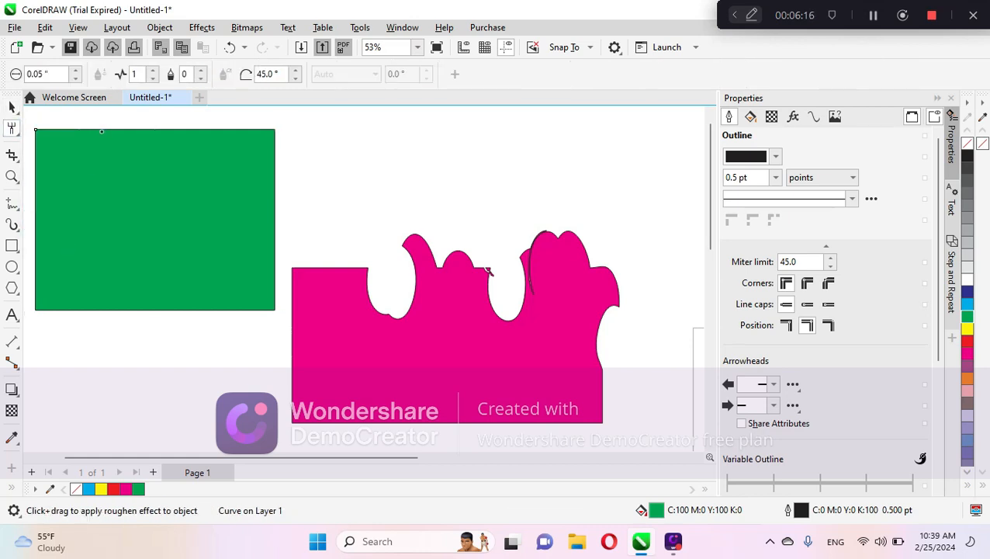
{"action": "right_click", "coordinate": [111, 181]}
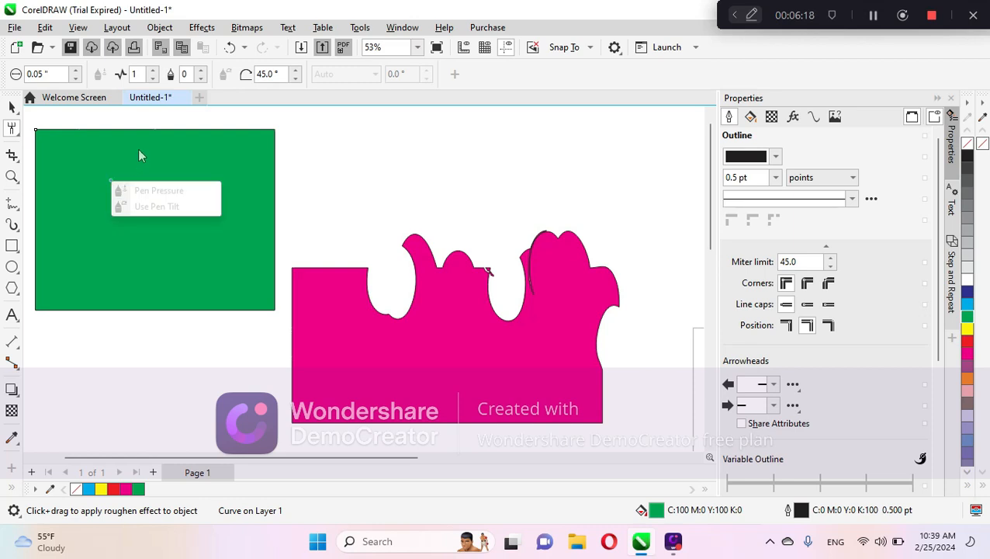
{"action": "left_click", "coordinate": [140, 156]}
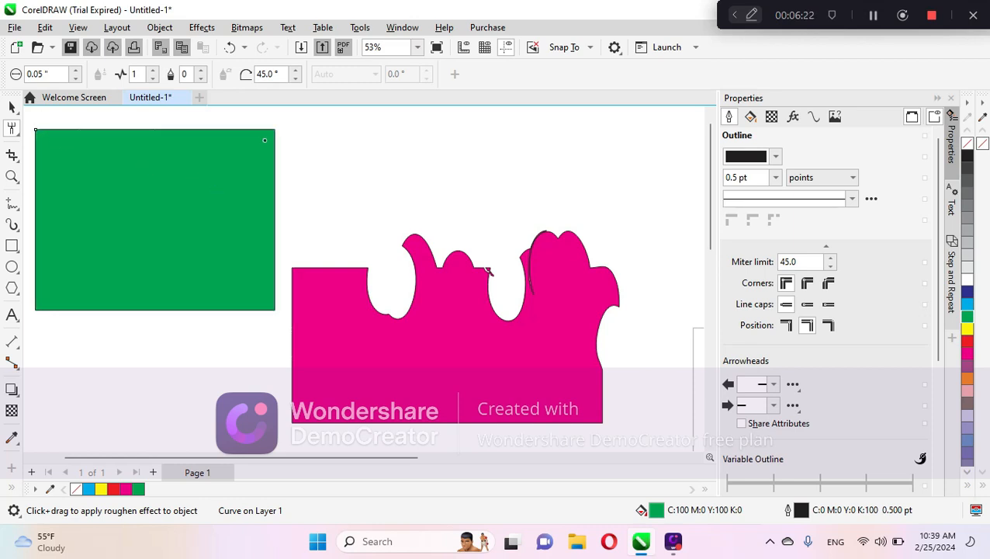
{"action": "scroll", "coordinate": [193, 201], "scroll_direction": "up", "scroll_amount": 3}
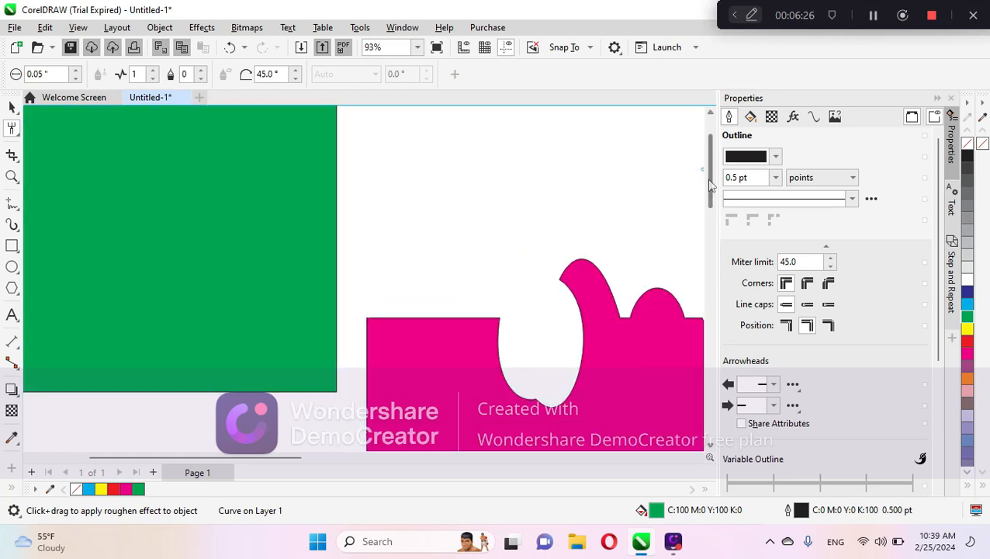
{"action": "left_click_drag", "start_coordinate": [708, 184], "coordinate": [704, 155]}
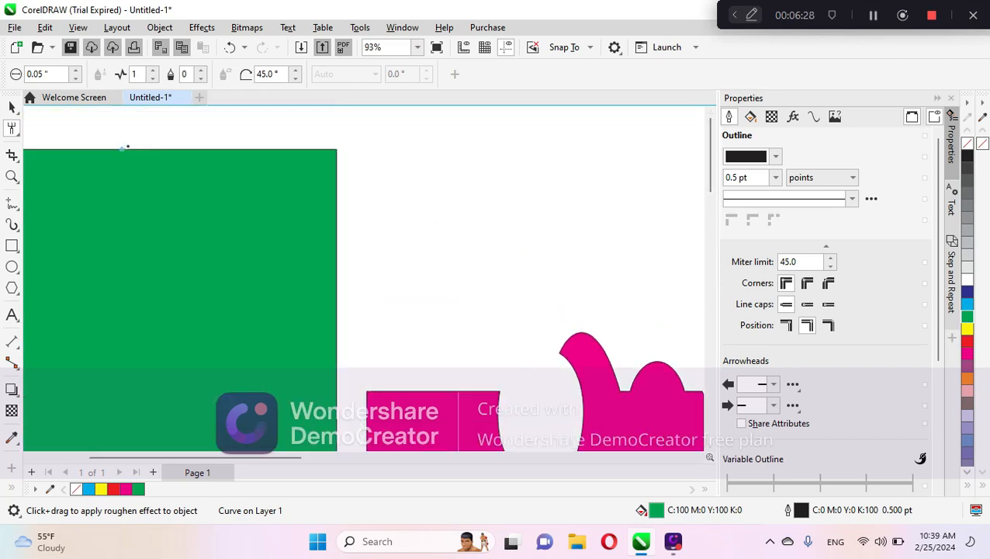
{"action": "scroll", "coordinate": [122, 155], "scroll_direction": "up", "scroll_amount": 8}
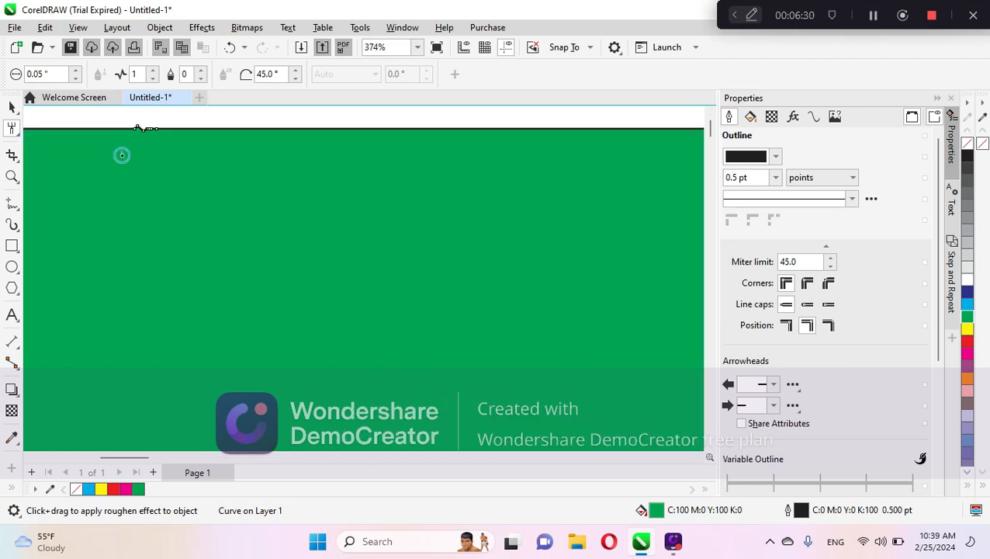
{"action": "mouse_move", "coordinate": [176, 140]}
{"action": "left_mouse_down"}
{"action": "mouse_move", "coordinate": [215, 135]}
{"action": "mouse_move", "coordinate": [255, 124]}
{"action": "mouse_move", "coordinate": [318, 133]}
{"action": "mouse_move", "coordinate": [394, 120]}
{"action": "mouse_move", "coordinate": [578, 127]}
{"action": "mouse_move", "coordinate": [683, 119]}
{"action": "mouse_move", "coordinate": [694, 127]}
{"action": "left_mouse_up"}
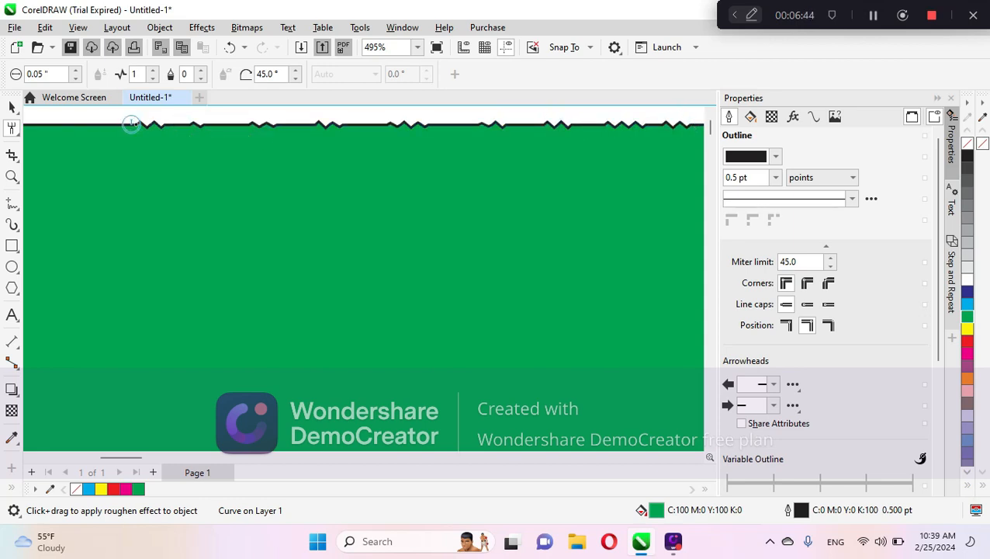
{"action": "mouse_move", "coordinate": [132, 122]}
{"action": "left_mouse_down"}
{"action": "mouse_move", "coordinate": [94, 114]}
{"action": "mouse_move", "coordinate": [89, 130]}
{"action": "mouse_move", "coordinate": [62, 118]}
{"action": "mouse_move", "coordinate": [53, 118]}
{"action": "mouse_move", "coordinate": [52, 133]}
{"action": "mouse_move", "coordinate": [27, 125]}
{"action": "mouse_move", "coordinate": [52, 145]}
{"action": "mouse_move", "coordinate": [232, 126]}
{"action": "left_mouse_up"}
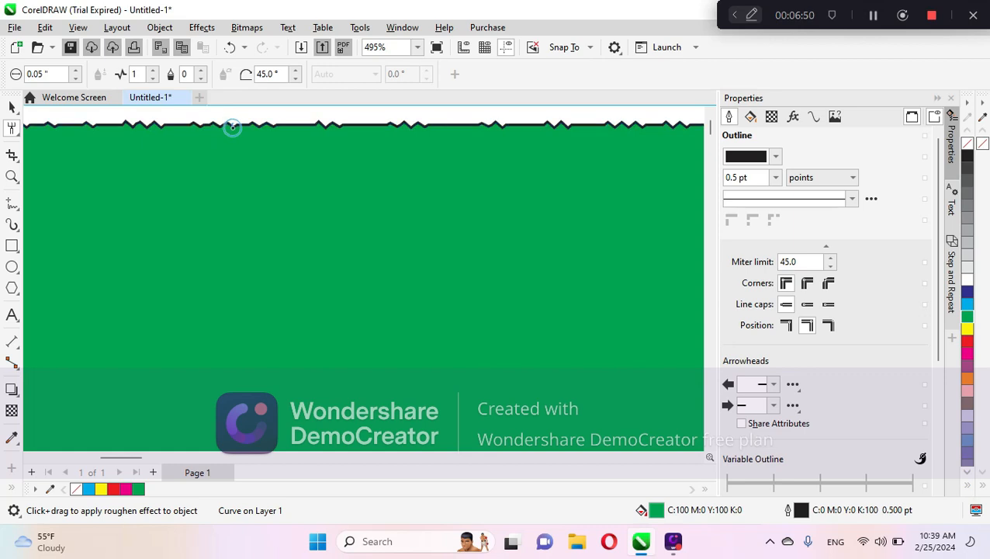
- Enlarge the Roughen nib to 2 inches and roughen large jagged spikes along the green rectangle's top and right edges
{"action": "left_click", "coordinate": [45, 75]}
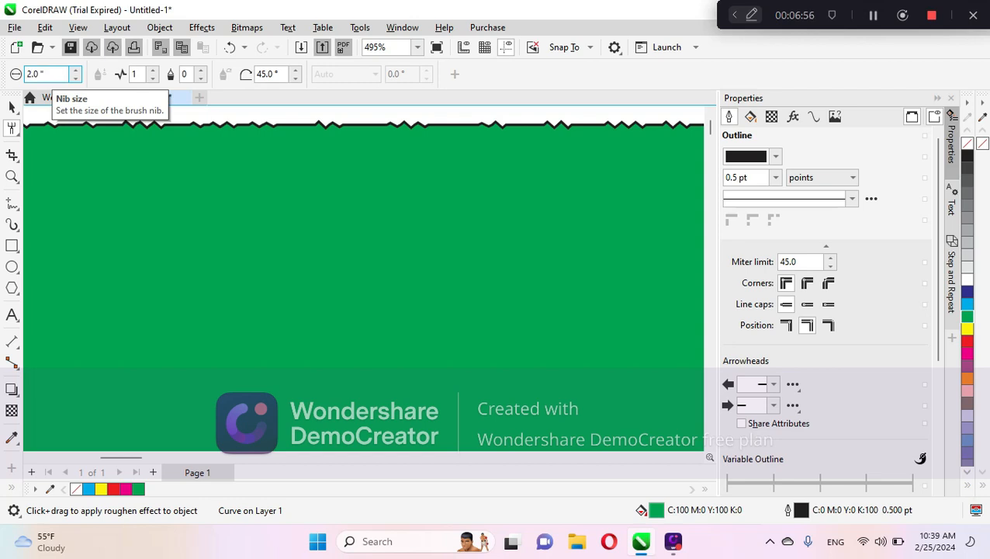
{"action": "scroll", "coordinate": [373, 178], "scroll_direction": "down", "scroll_amount": 3}
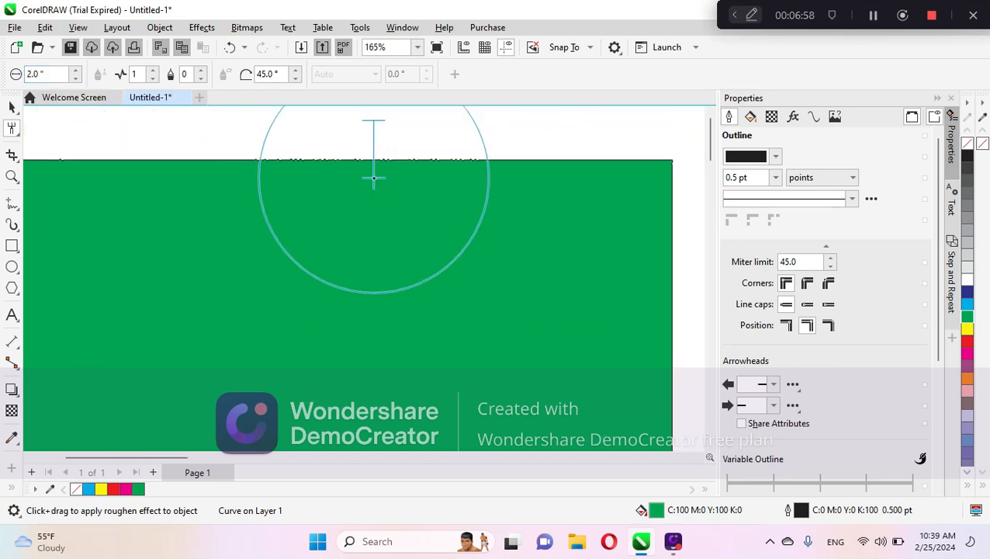
{"action": "mouse_move", "coordinate": [239, 154]}
{"action": "left_mouse_down"}
{"action": "mouse_move", "coordinate": [392, 172]}
{"action": "mouse_move", "coordinate": [473, 168]}
{"action": "mouse_move", "coordinate": [497, 155]}
{"action": "mouse_move", "coordinate": [515, 168]}
{"action": "mouse_move", "coordinate": [593, 176]}
{"action": "mouse_move", "coordinate": [701, 275]}
{"action": "mouse_move", "coordinate": [700, 290]}
{"action": "mouse_move", "coordinate": [659, 316]}
{"action": "mouse_move", "coordinate": [679, 377]}
{"action": "left_mouse_up"}
{"action": "scroll", "coordinate": [645, 403], "scroll_direction": "down", "scroll_amount": 4}
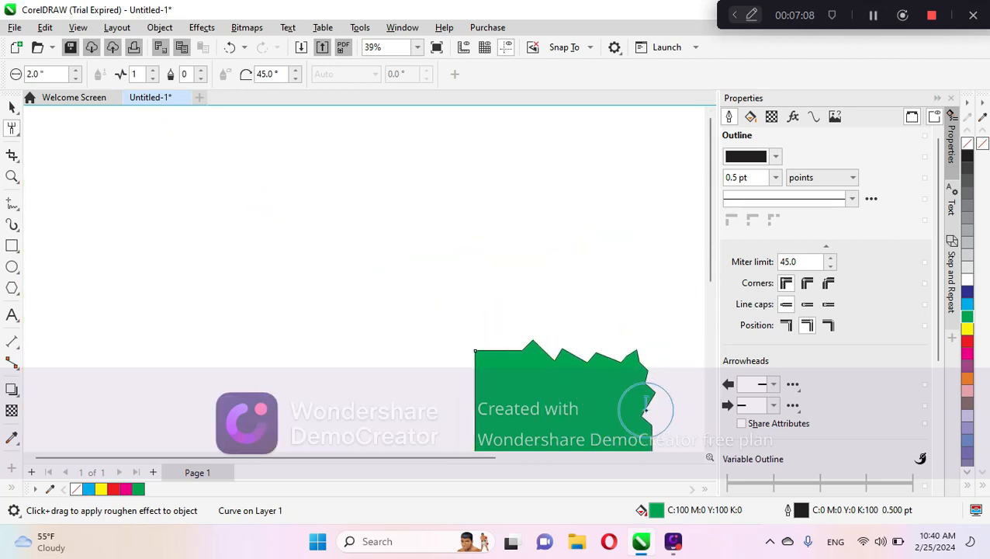
{"action": "scroll", "coordinate": [646, 403], "scroll_direction": "up", "scroll_amount": 3}
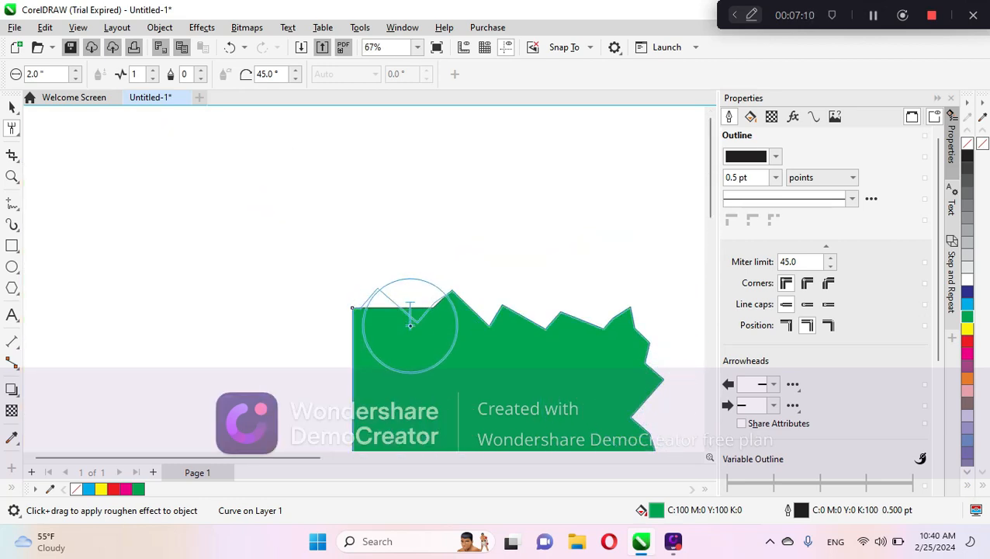
{"action": "left_click_drag", "start_coordinate": [410, 325], "coordinate": [488, 361]}
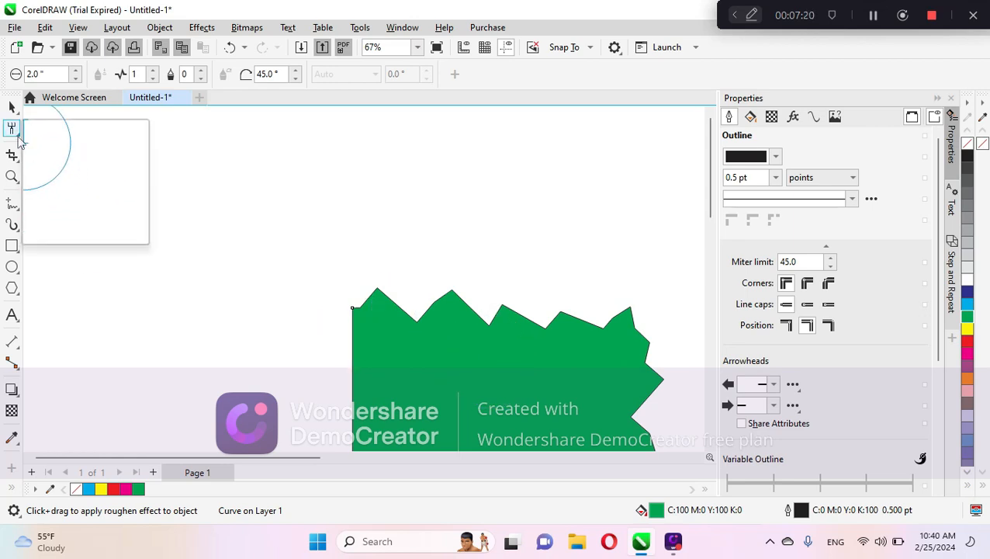
{"action": "left_click", "coordinate": [175, 278]}
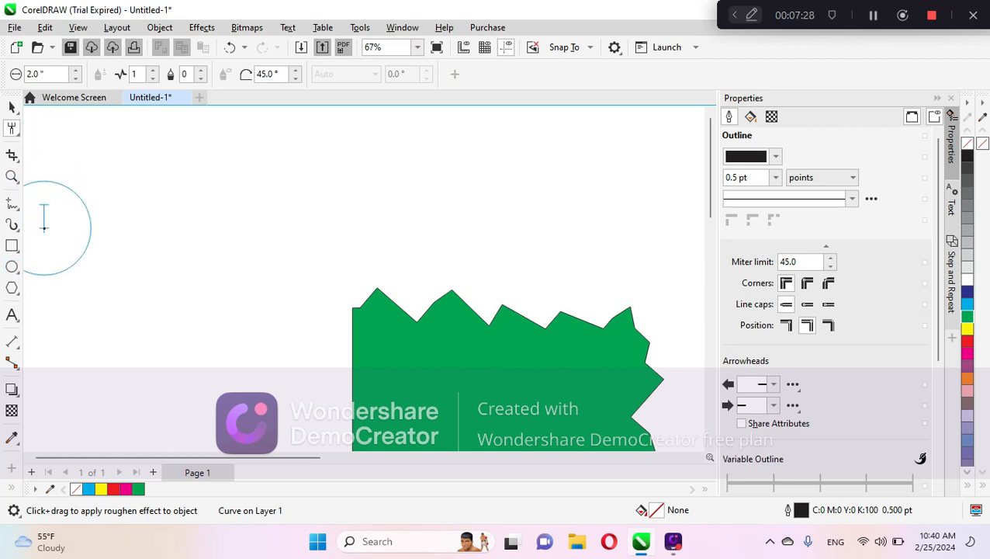
{"action": "left_click", "coordinate": [11, 127]}
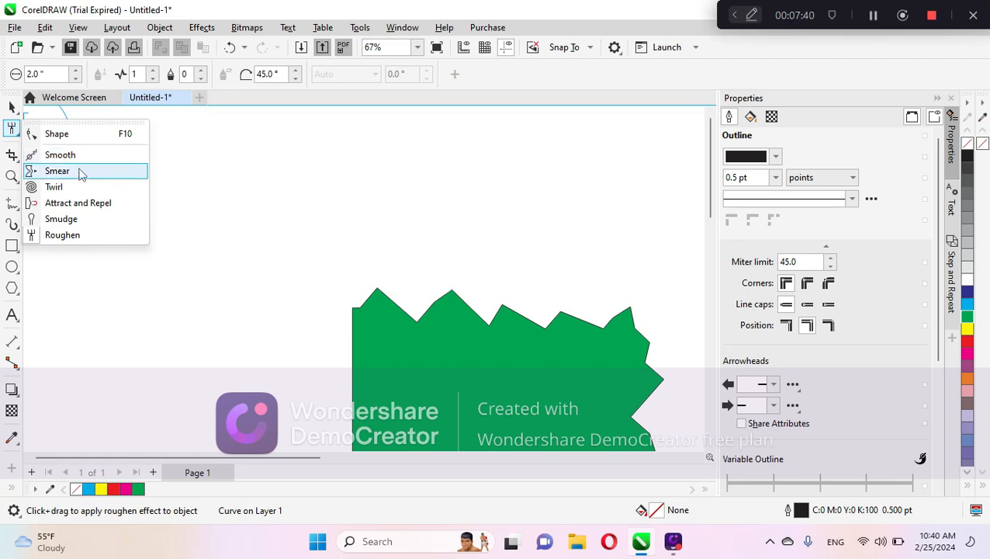
{"action": "left_click", "coordinate": [19, 154]}
{"action": "left_click", "coordinate": [20, 157]}
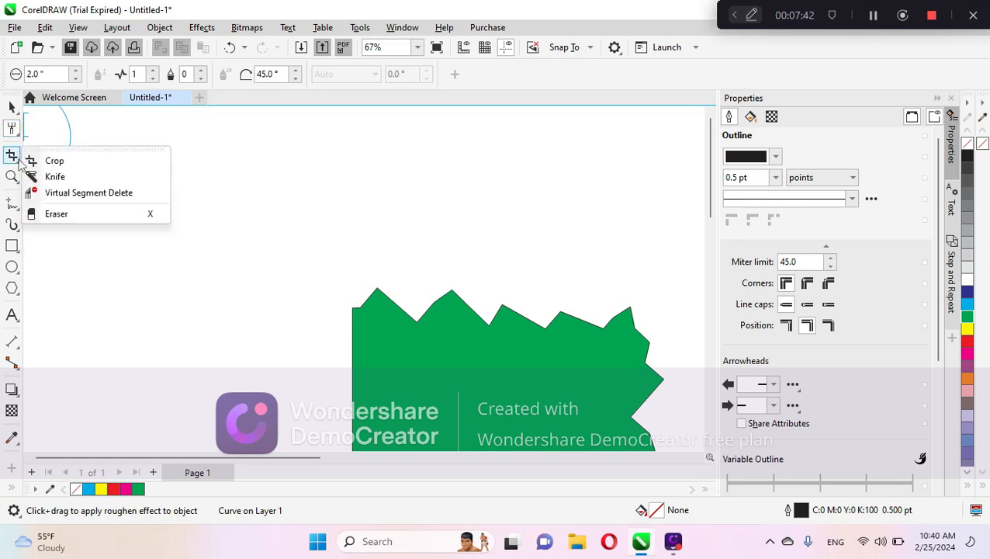
{"action": "left_click", "coordinate": [94, 242]}
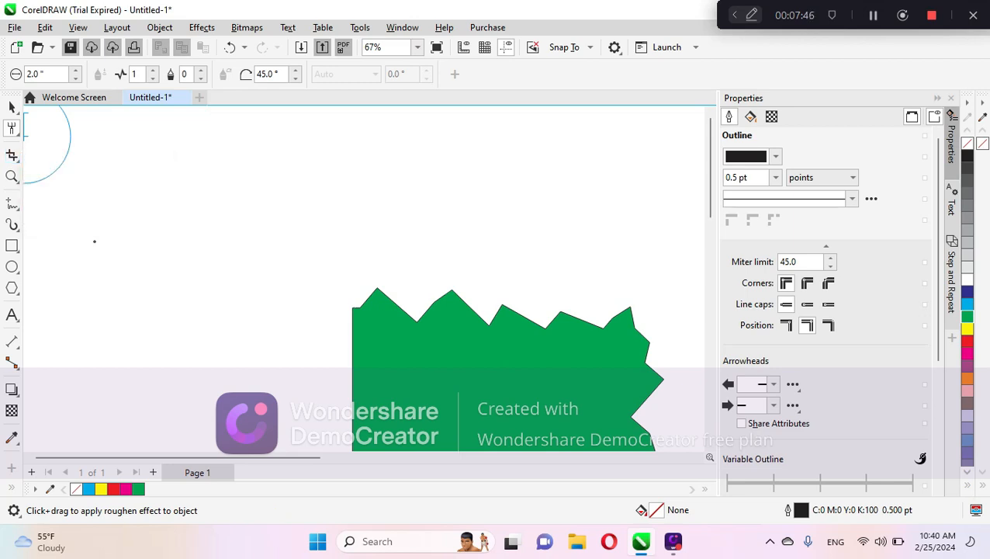